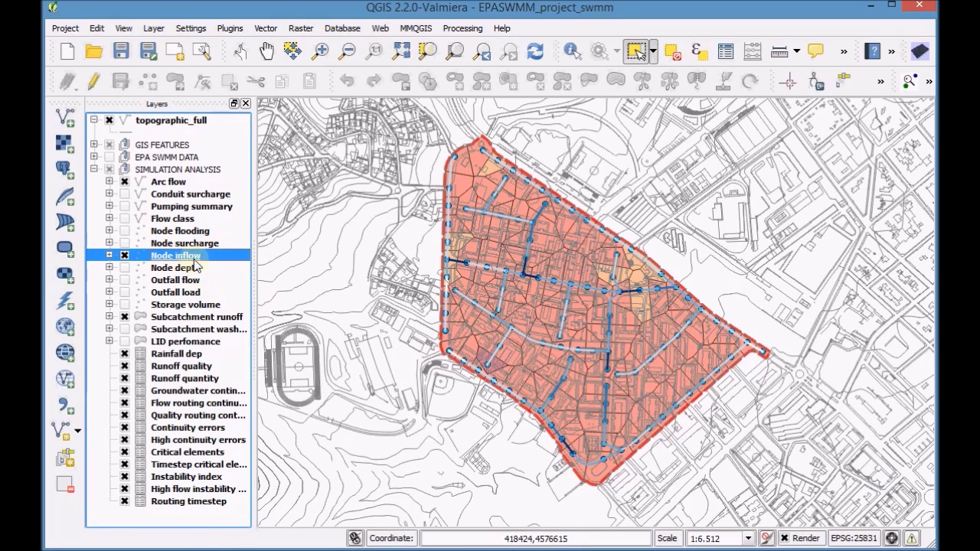
# - Inspect the Node inflow layer's attribute table, then close it
pyautogui.rightClick(196, 258)
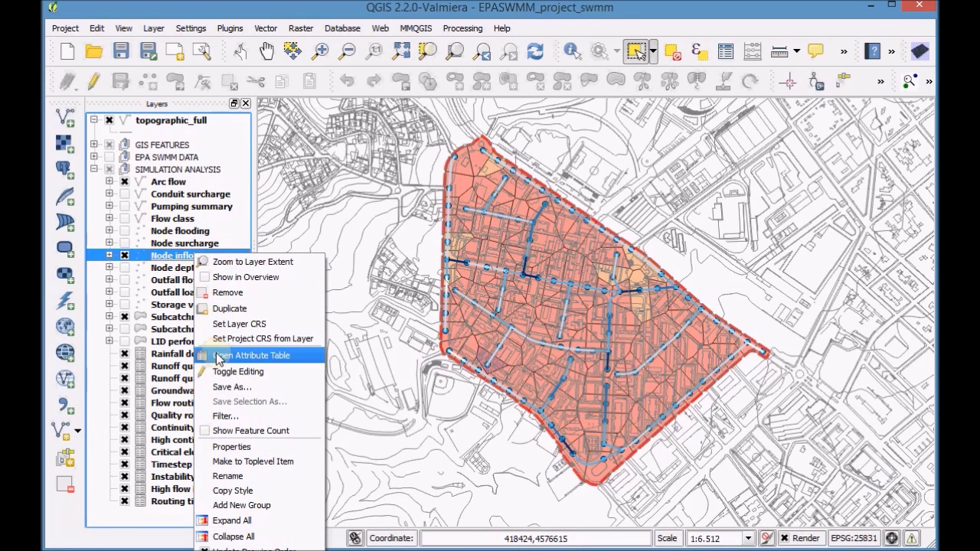
pyautogui.click(218, 357)
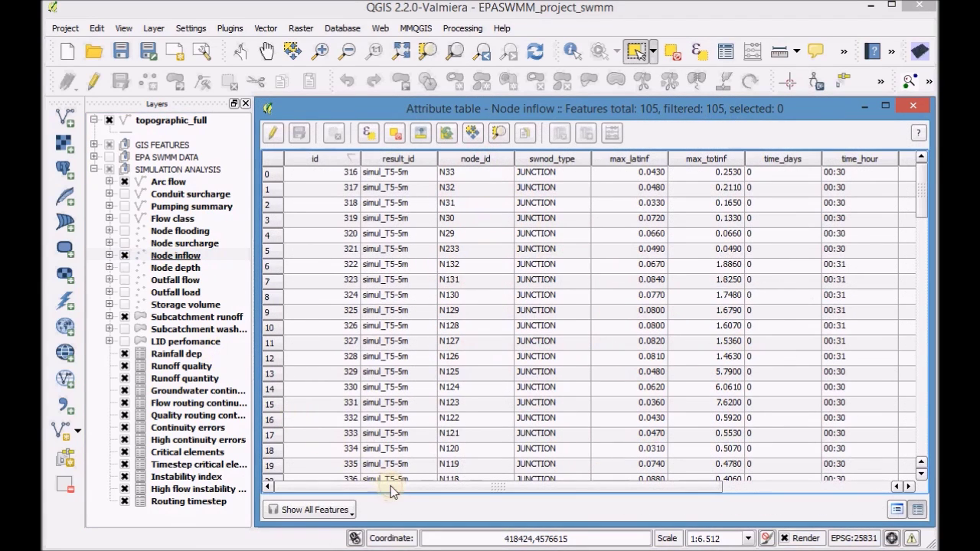
pyautogui.moveTo(391, 492); pyautogui.dragTo(548, 503)
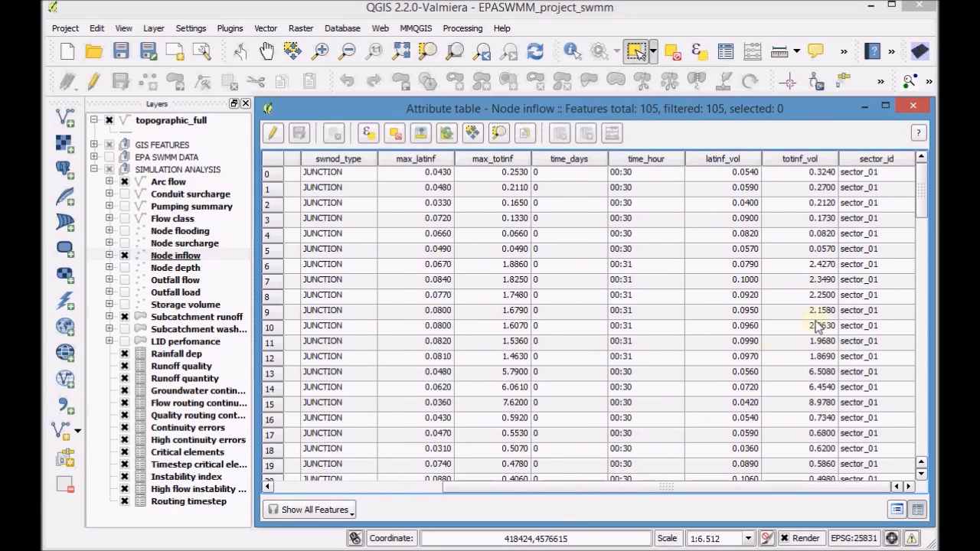
pyautogui.moveTo(926, 207)
pyautogui.mouseDown()
pyautogui.moveTo(921, 453)
pyautogui.moveTo(924, 196)
pyautogui.mouseUp()
pyautogui.click(910, 107)
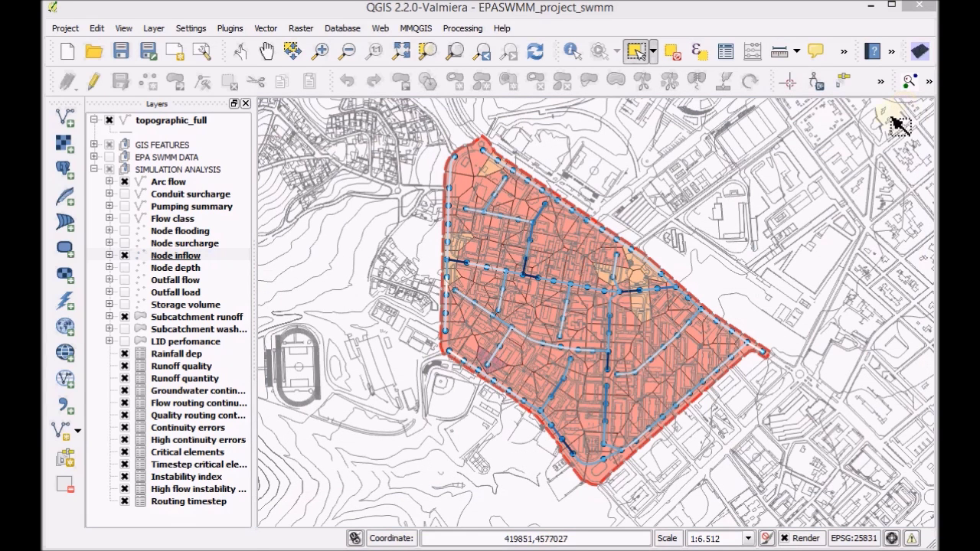
# - Save the Node inflow layer in DBF format as node_inflow in the Exercise folder
pyautogui.click(206, 255)
pyautogui.rightClick(206, 256)
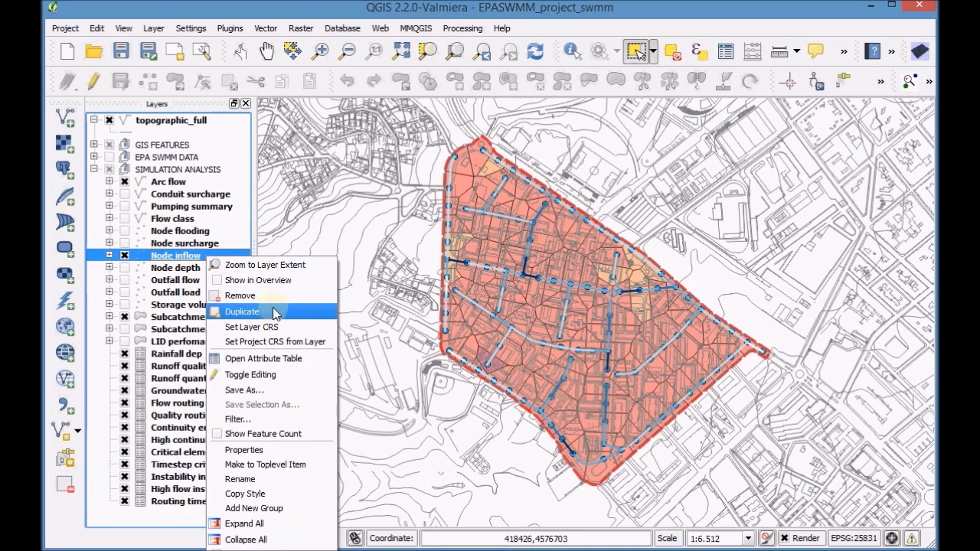
pyautogui.click(267, 399)
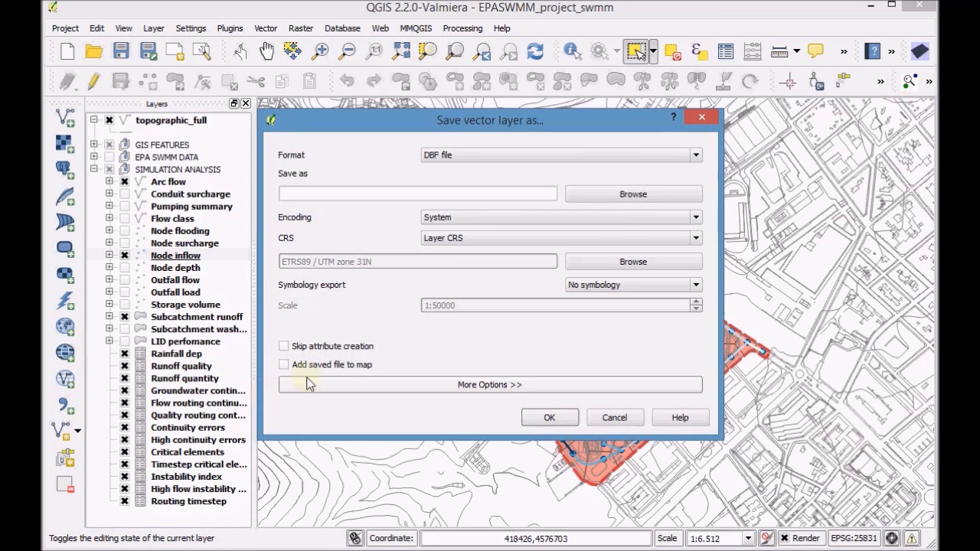
pyautogui.click(657, 154)
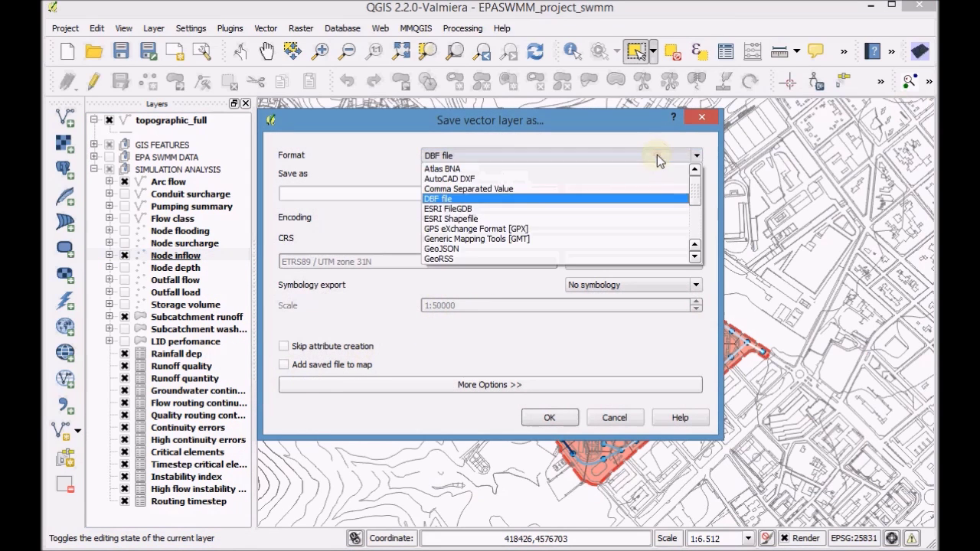
pyautogui.click(652, 198)
pyautogui.click(492, 193)
pyautogui.click(627, 196)
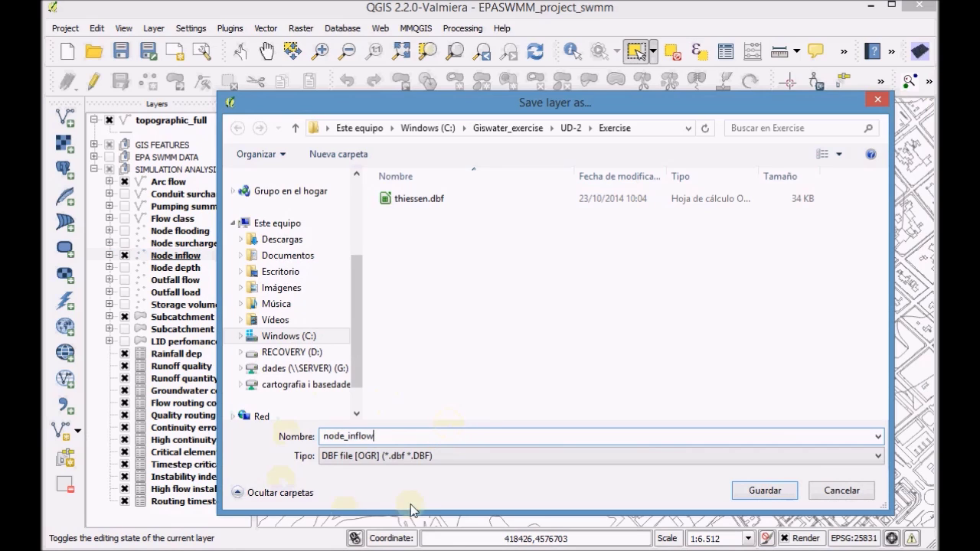
pyautogui.click(766, 491)
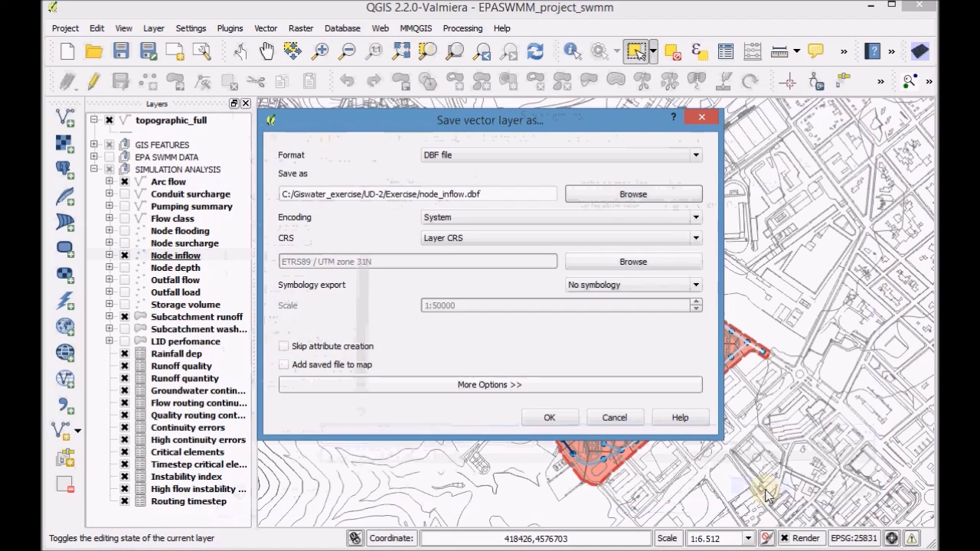
pyautogui.click(550, 418)
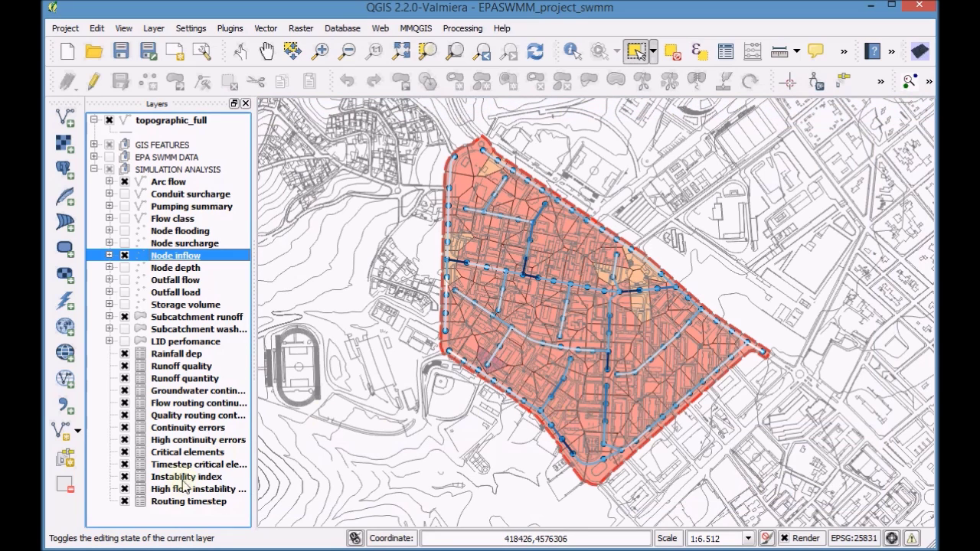
# - Open node_inflow.dbf from the Exercise folder in Calc with the default character set
pyautogui.moveTo(114, 545)
pyautogui.click(125, 489)
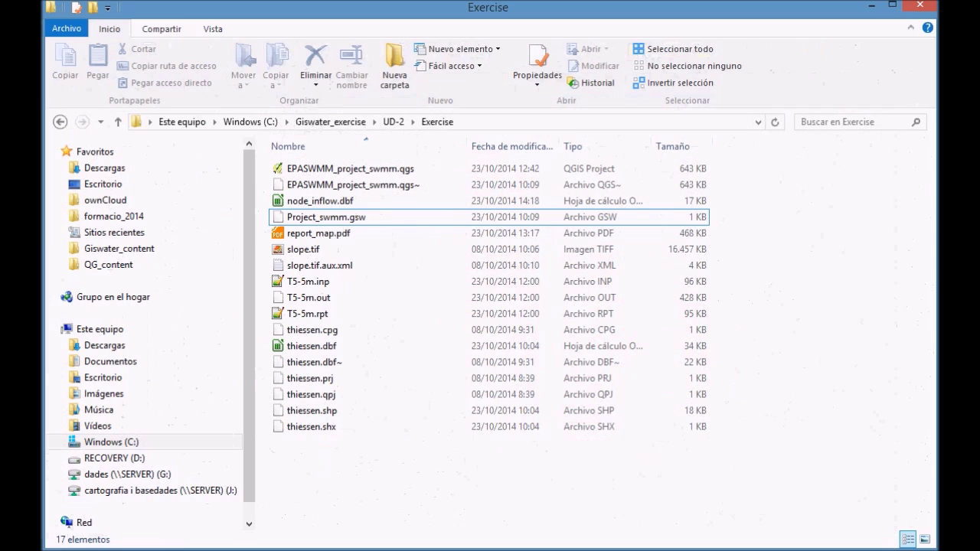
pyautogui.click(385, 204)
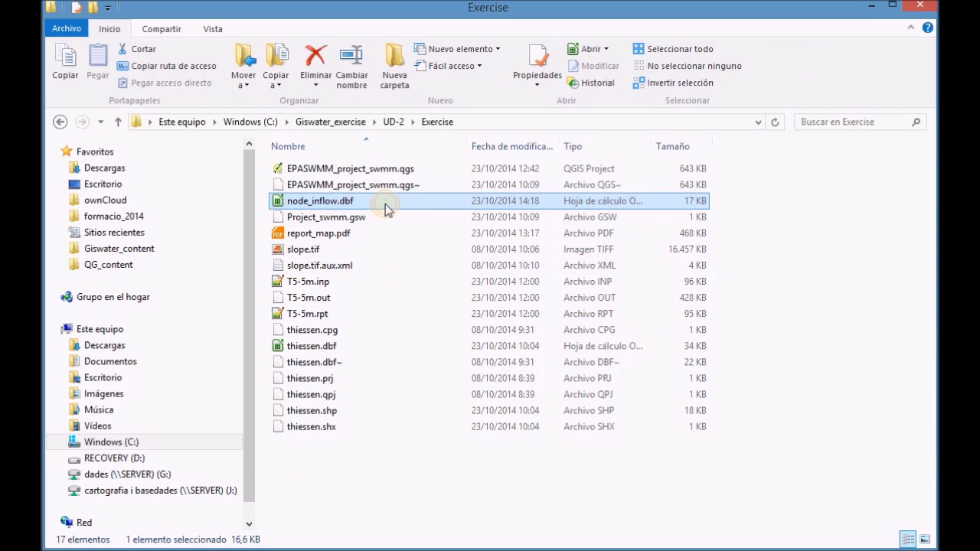
pyautogui.doubleClick(385, 204)
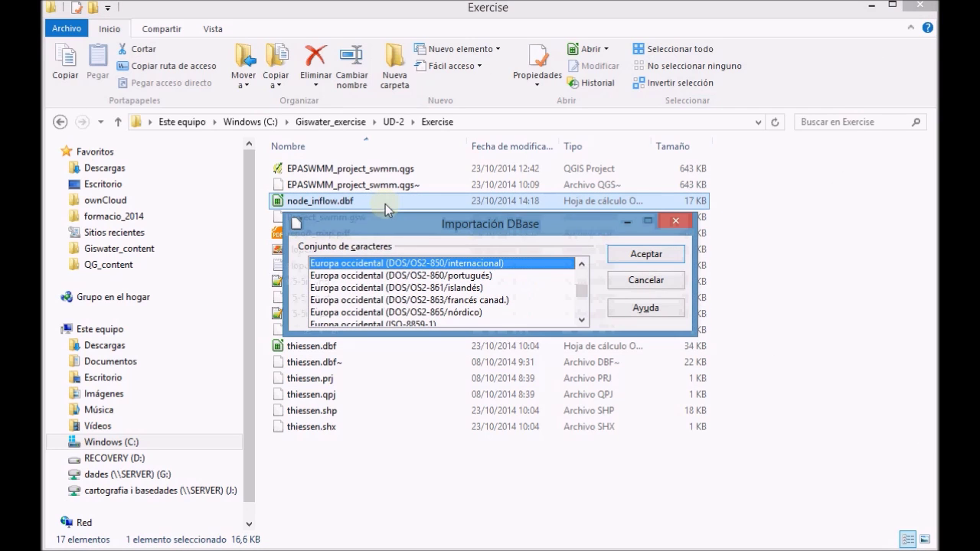
pyautogui.click(645, 255)
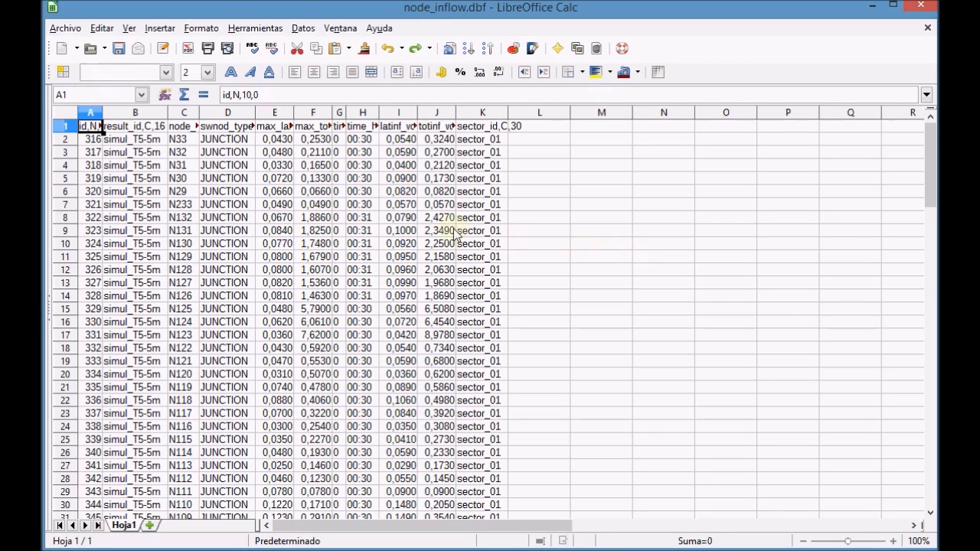
# - Set columns A–K to optimal width for their contents
pyautogui.moveTo(91, 114); pyautogui.dragTo(478, 117)
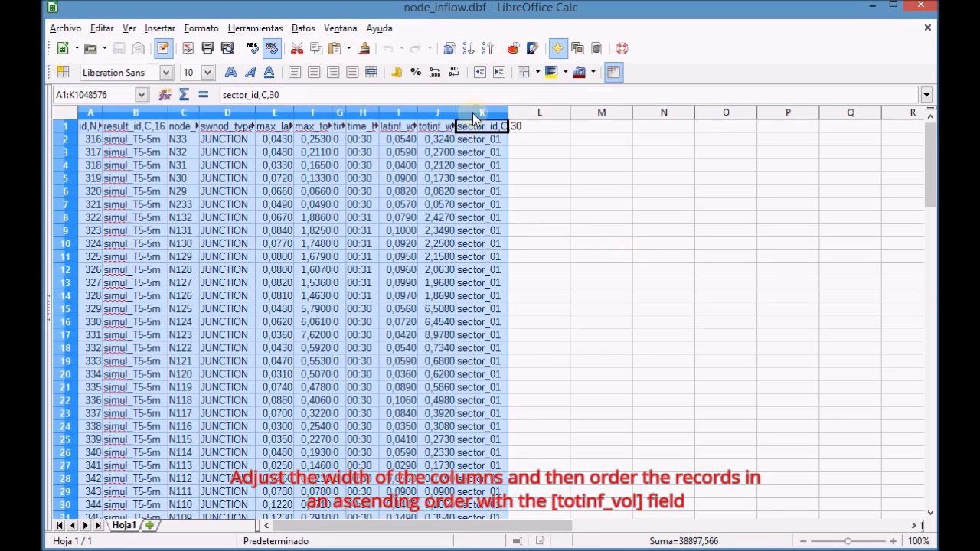
pyautogui.doubleClick(456, 112)
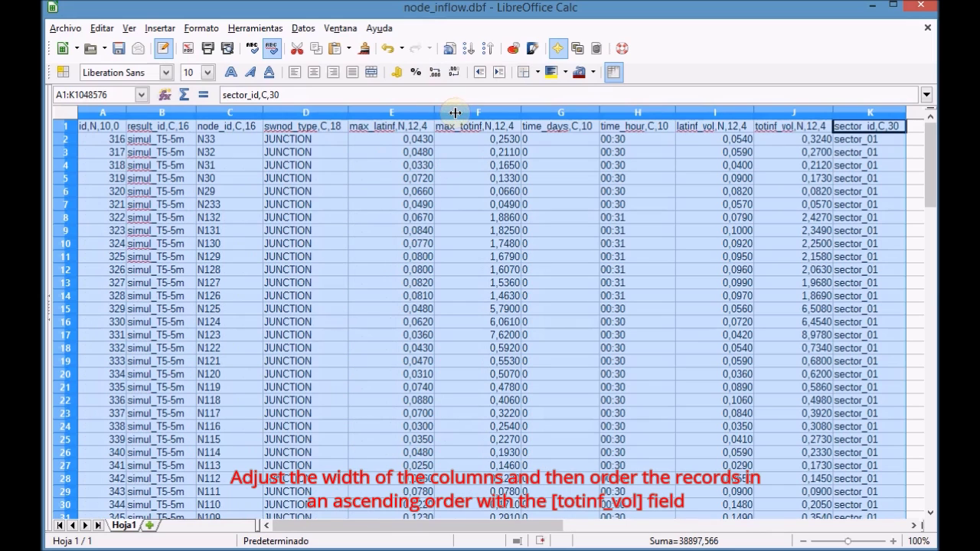
pyautogui.scroll(-1, 434, 260)
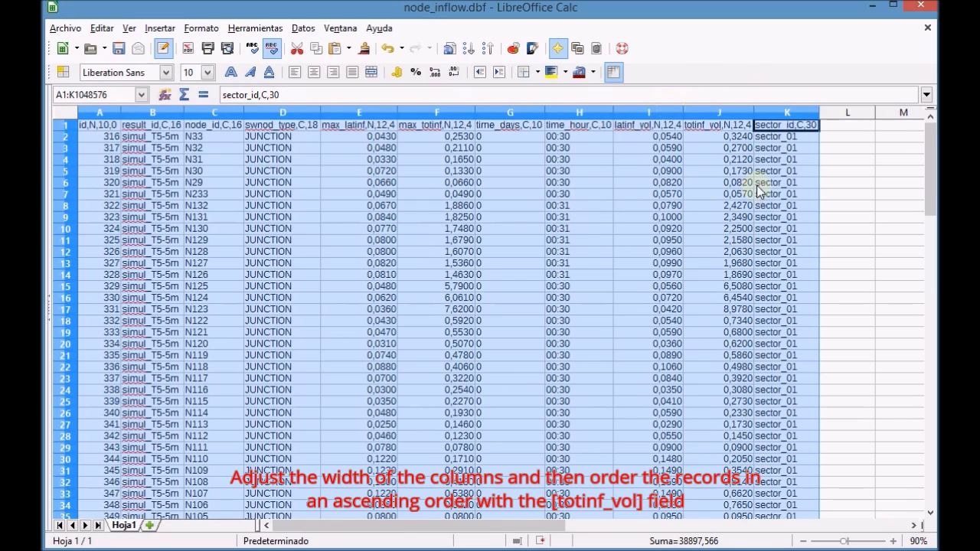
# - Sort the whole table ascending by the totinf_vol column, extending the selection
pyautogui.click(719, 113)
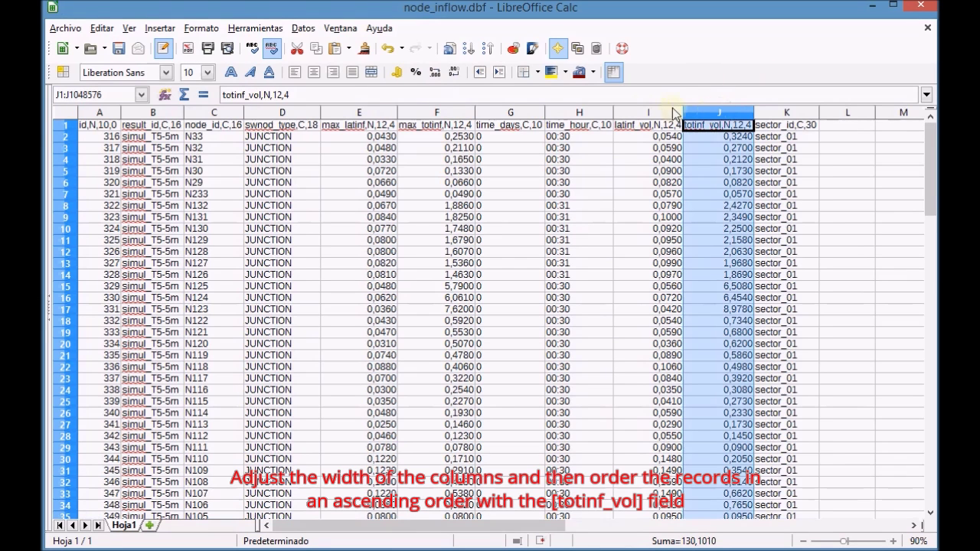
pyautogui.click(469, 49)
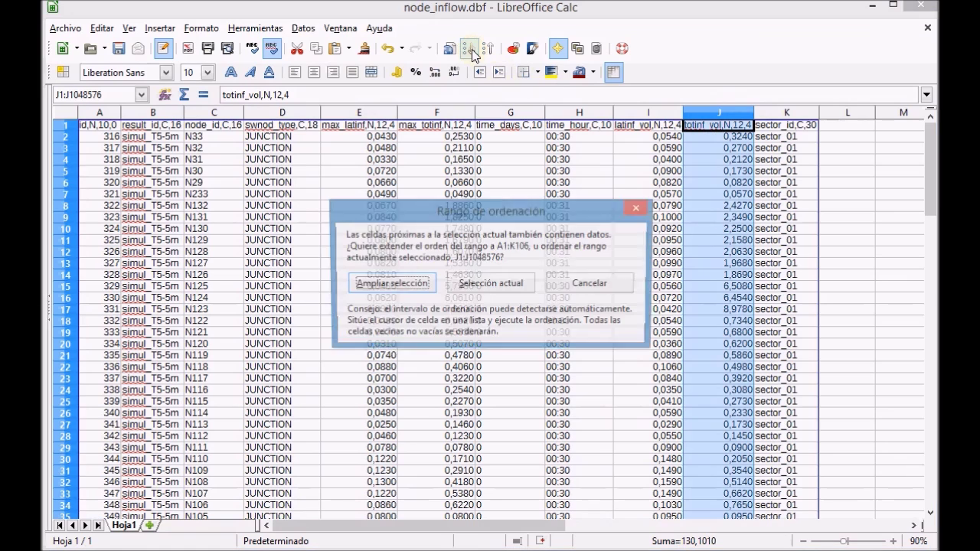
pyautogui.click(412, 282)
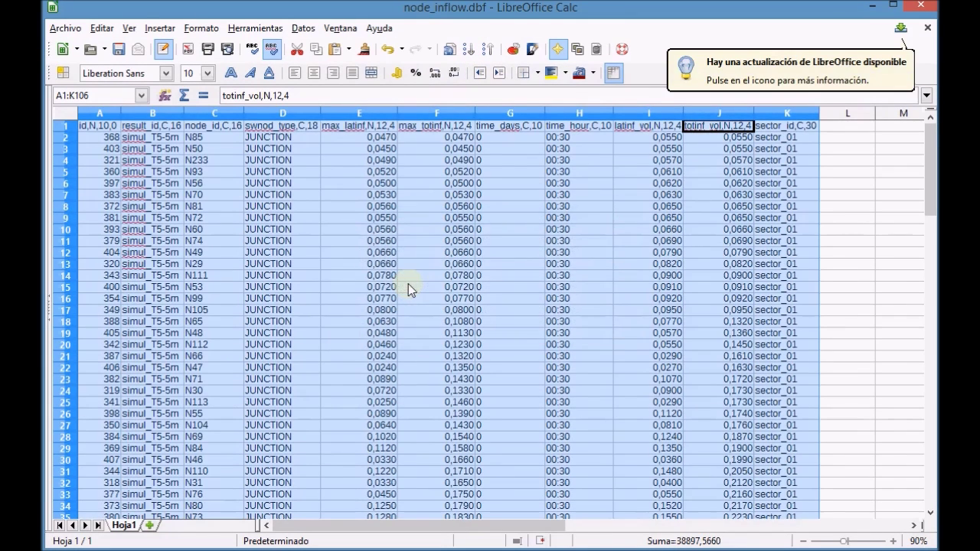
pyautogui.click(710, 129)
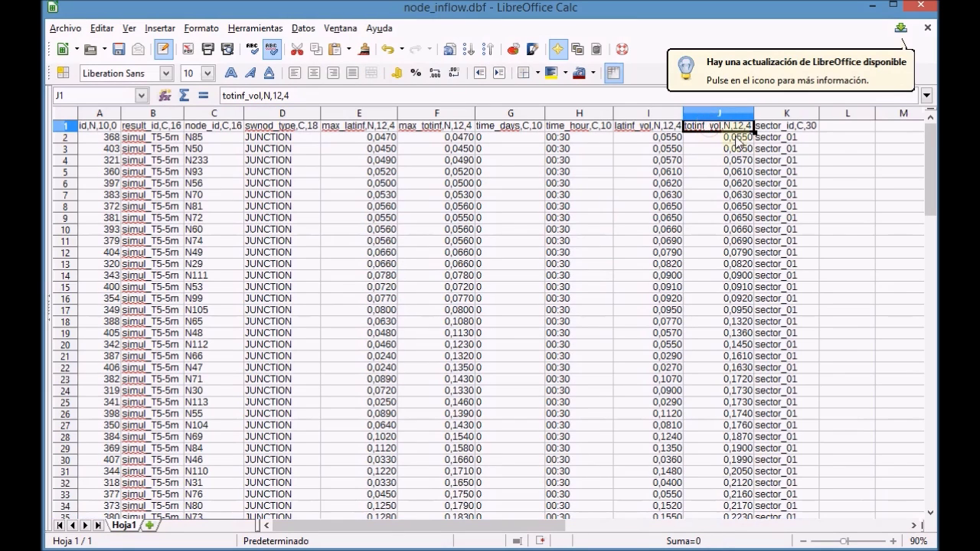
pyautogui.moveTo(927, 161); pyautogui.dragTo(931, 126)
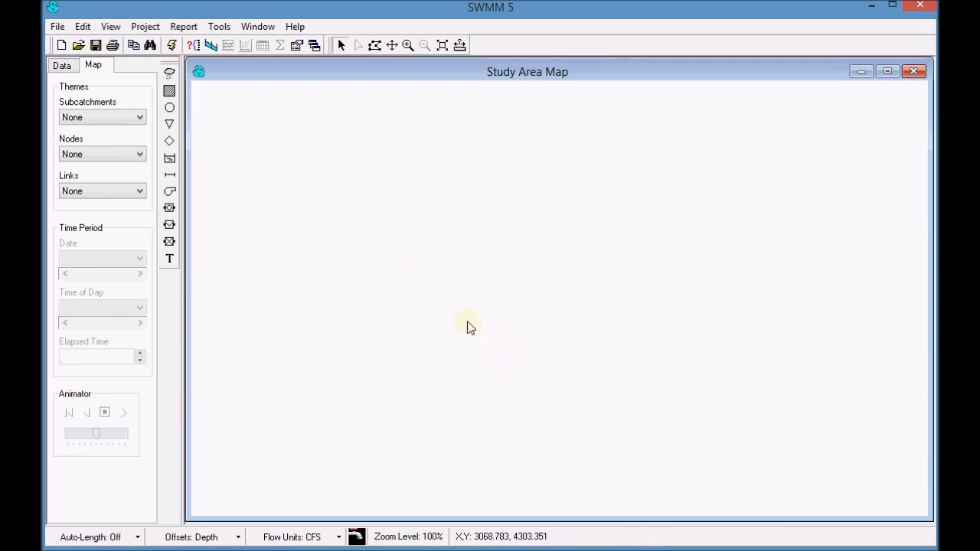
# - Open the T5-5m.inp project from the Exercise folder in SWMM 5
pyautogui.click(56, 27)
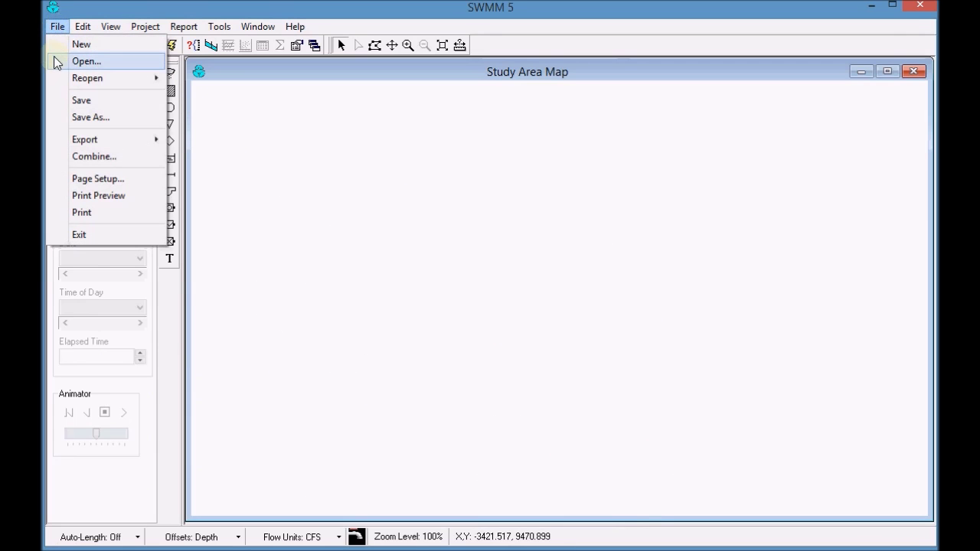
pyautogui.click(66, 61)
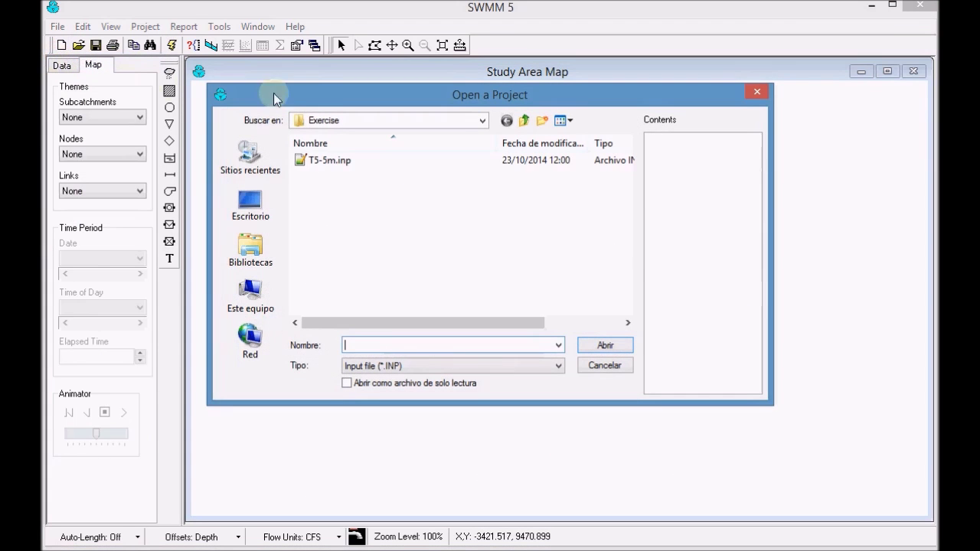
pyautogui.moveTo(306, 91); pyautogui.dragTo(333, 134)
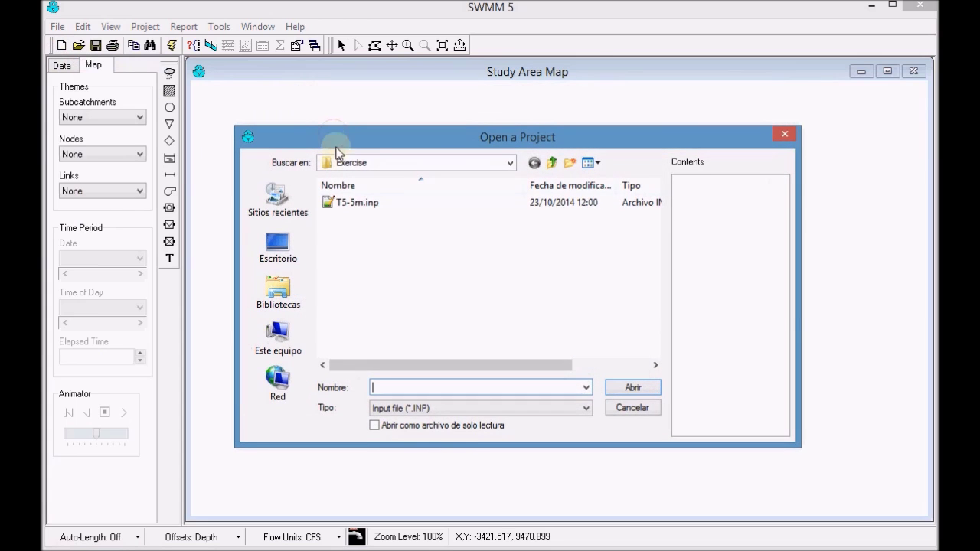
pyautogui.click(354, 204)
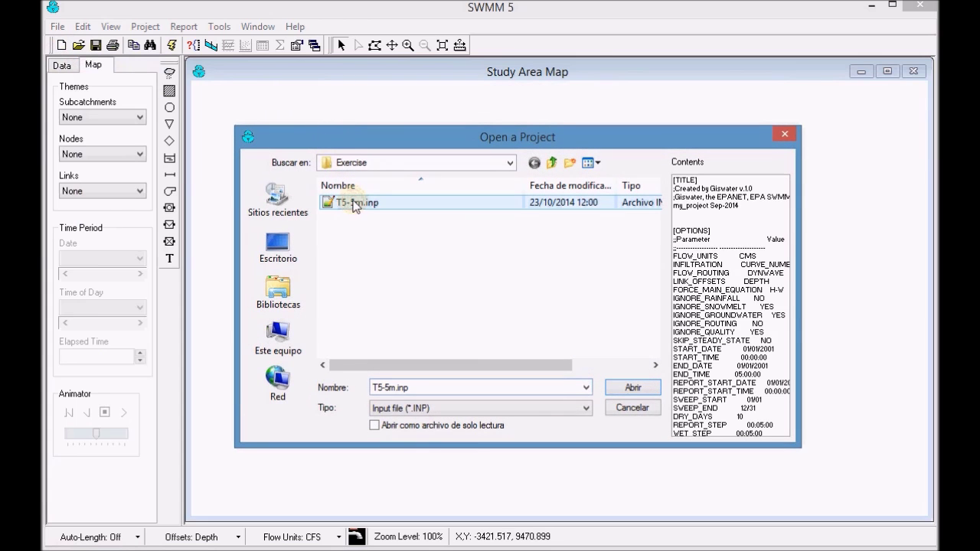
pyautogui.click(642, 386)
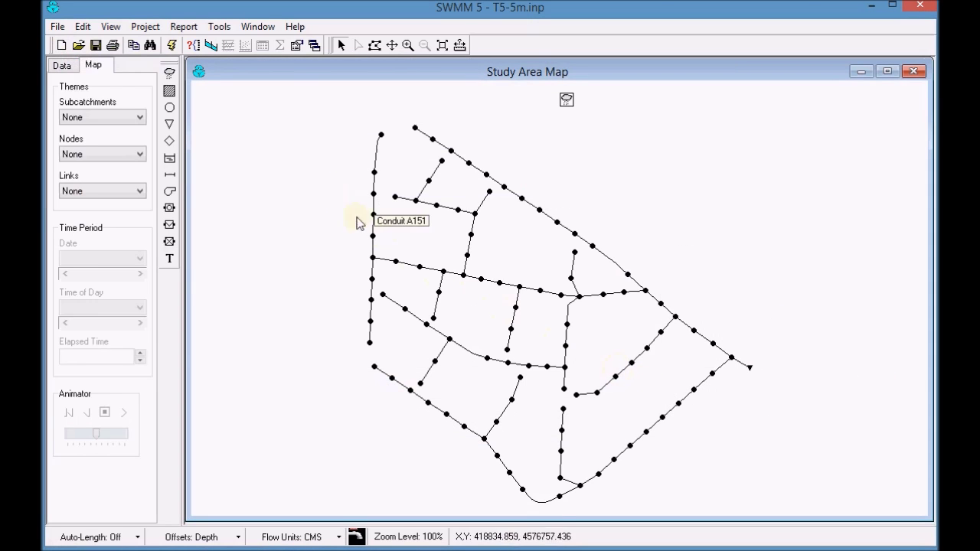
# - Run the T5-5m simulation and theme the map nodes by Total Inflow
pyautogui.click(174, 46)
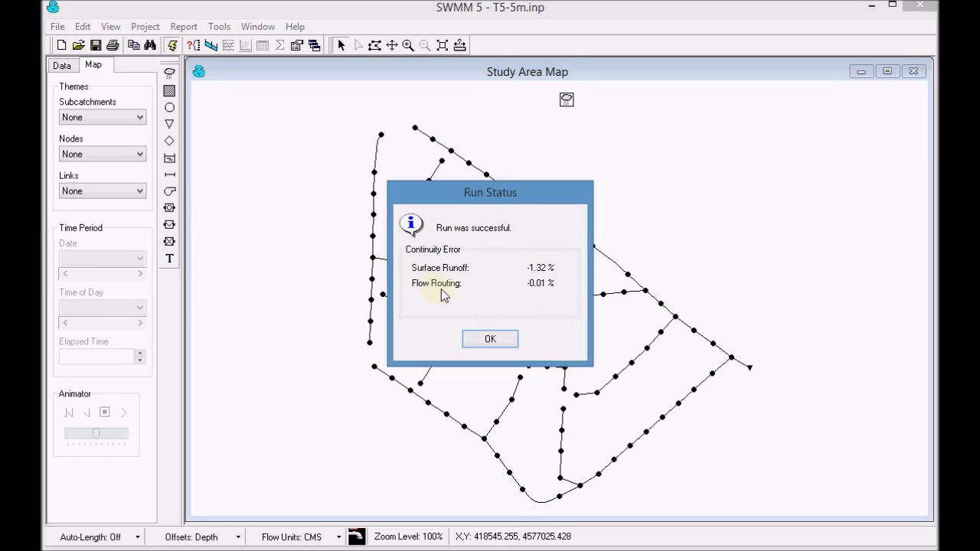
pyautogui.click(483, 340)
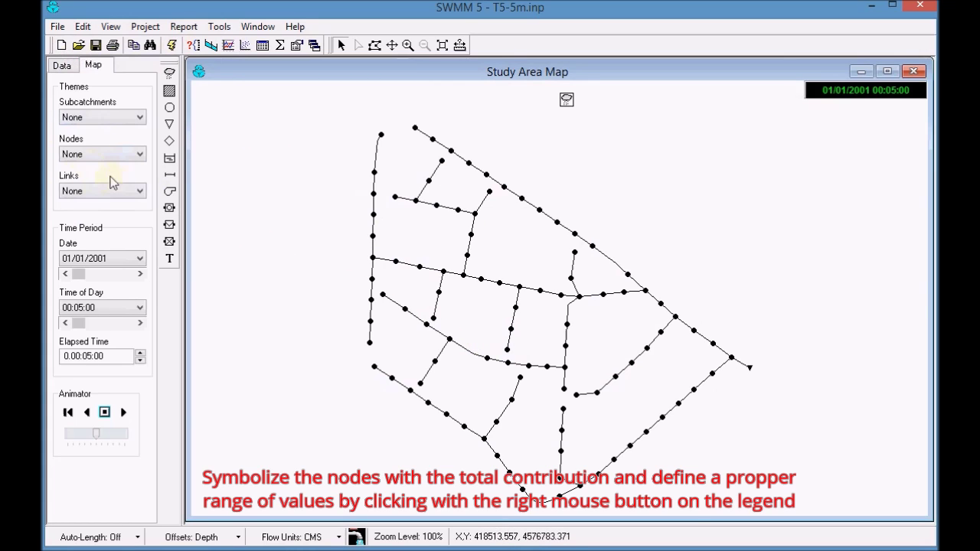
pyautogui.click(135, 155)
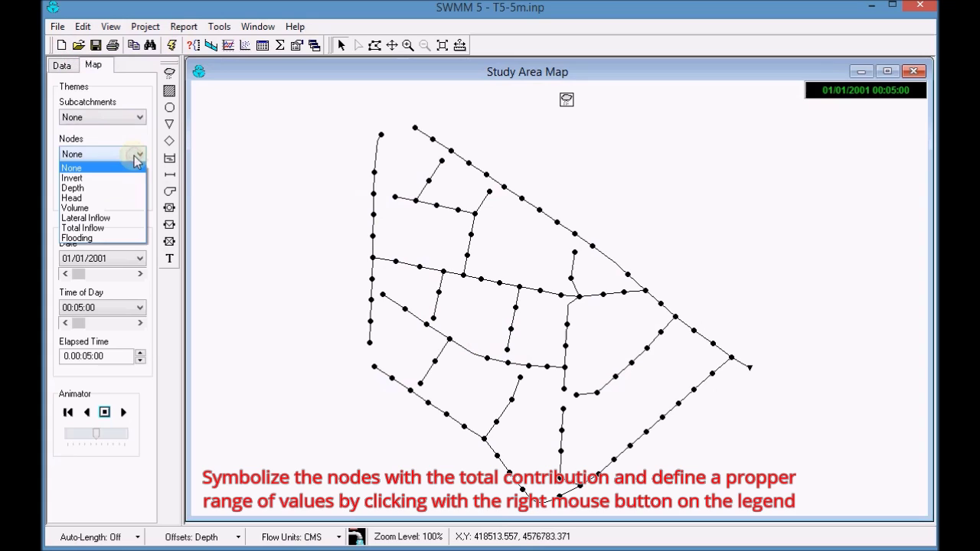
pyautogui.click(130, 227)
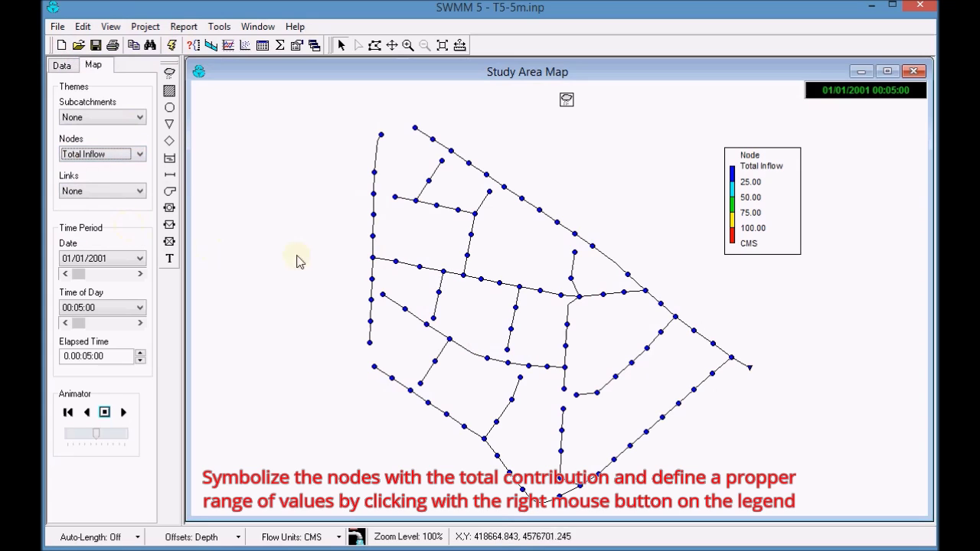
# - Replace the Total Inflow legend breaks 25–100 with 0, 2, 4 and 6 CMS
pyautogui.rightClick(760, 196)
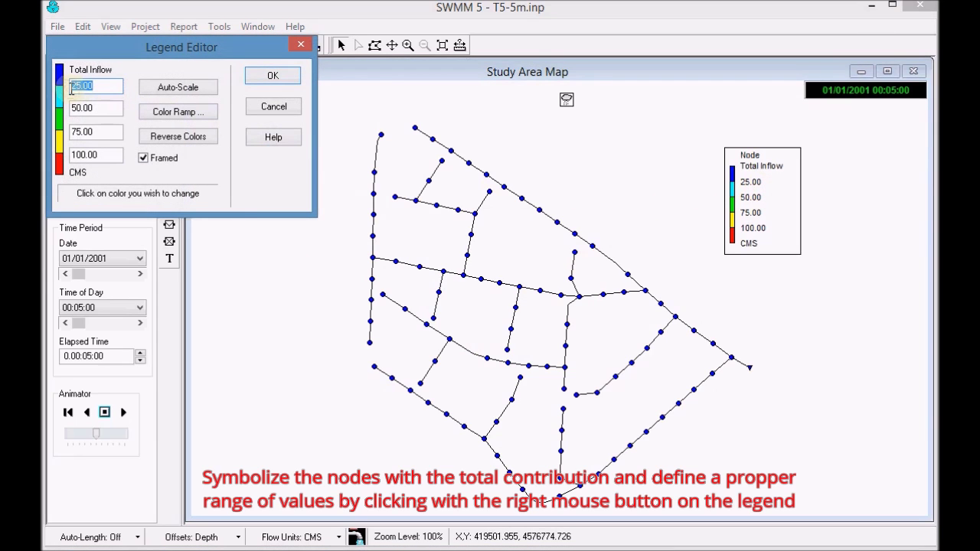
pyautogui.write('0')
pyautogui.moveTo(110, 110); pyautogui.dragTo(62, 109)
pyautogui.write('2')
pyautogui.moveTo(110, 132); pyautogui.dragTo(68, 131)
pyautogui.write('4')
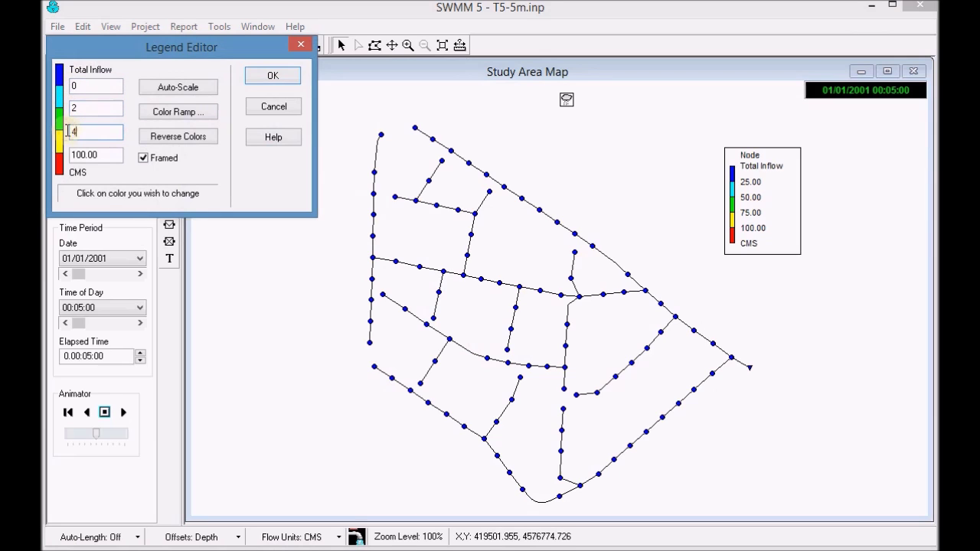
pyautogui.moveTo(111, 155); pyautogui.dragTo(64, 153)
pyautogui.write('6')
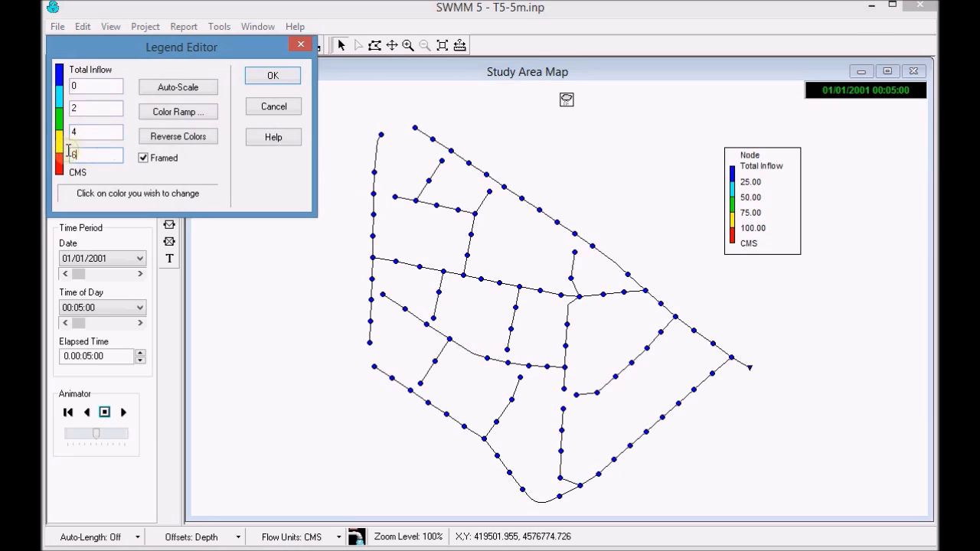
pyautogui.click(268, 74)
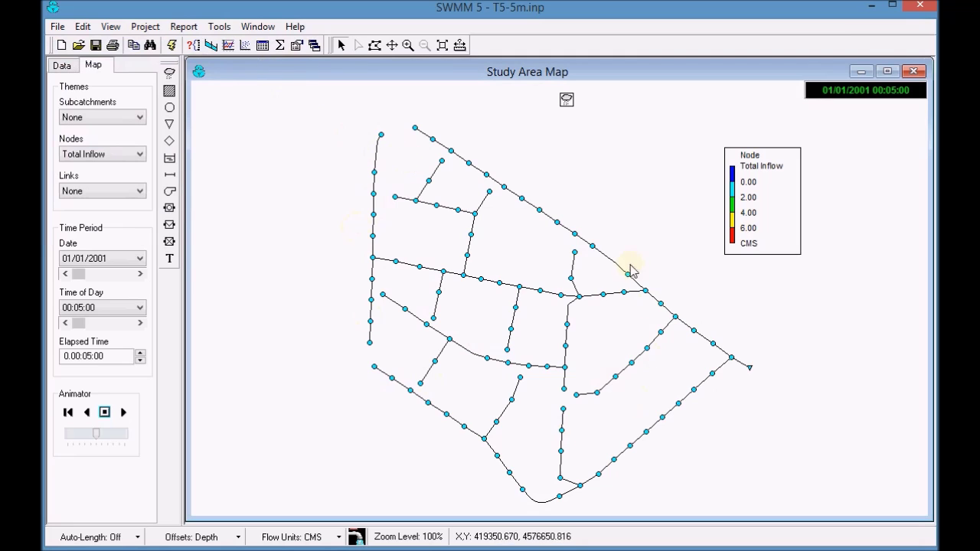
# - In Map Options, set node size 2 and show node ID labels in transparent text
pyautogui.rightClick(518, 249)
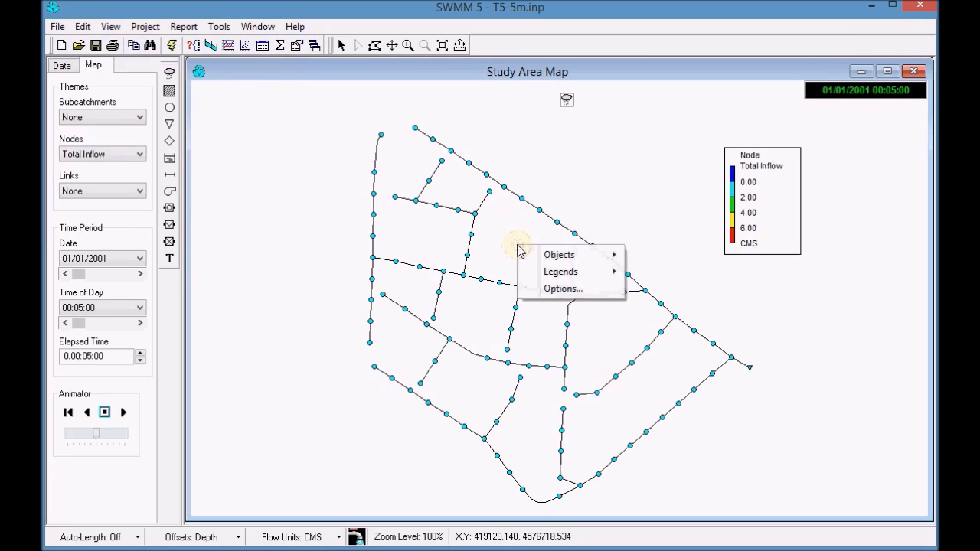
pyautogui.click(579, 297)
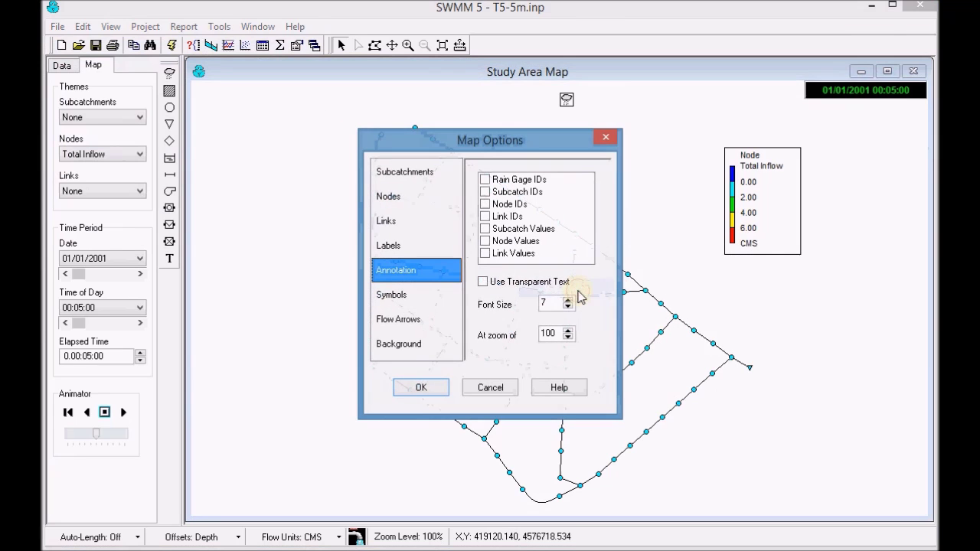
pyautogui.click(397, 200)
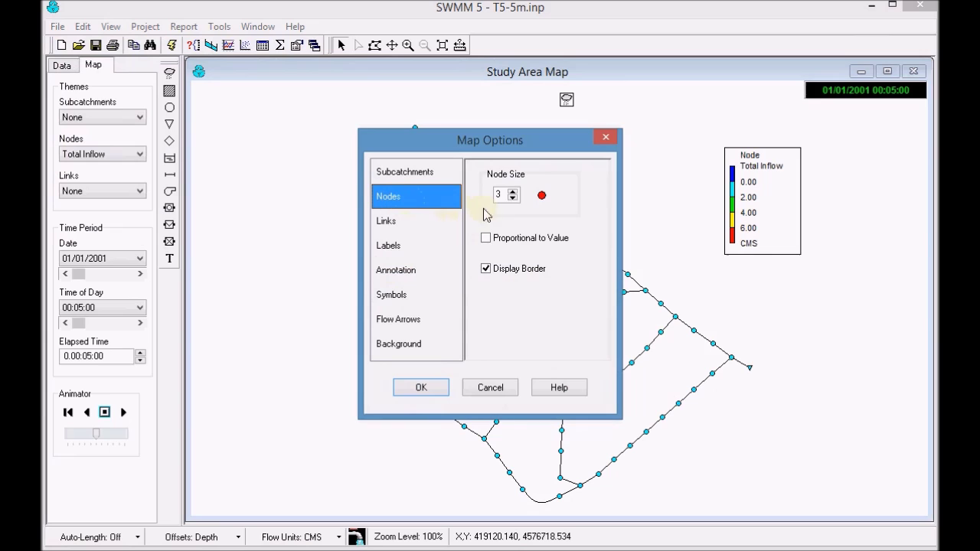
pyautogui.click(512, 198)
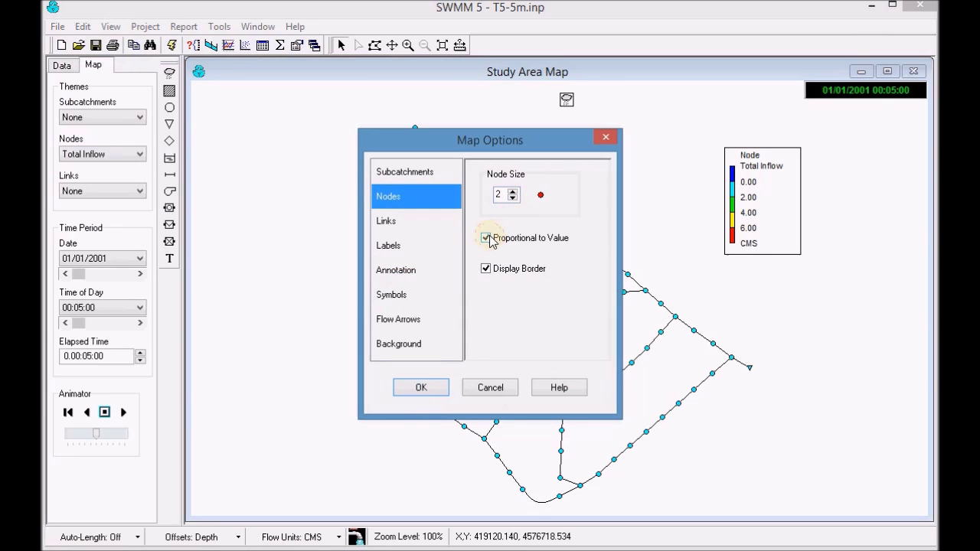
pyautogui.click(426, 271)
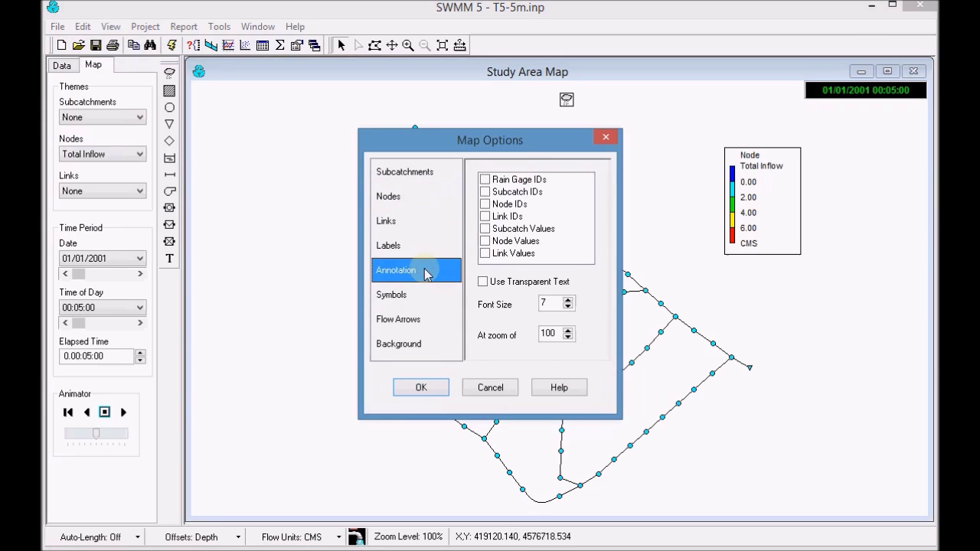
pyautogui.click(486, 207)
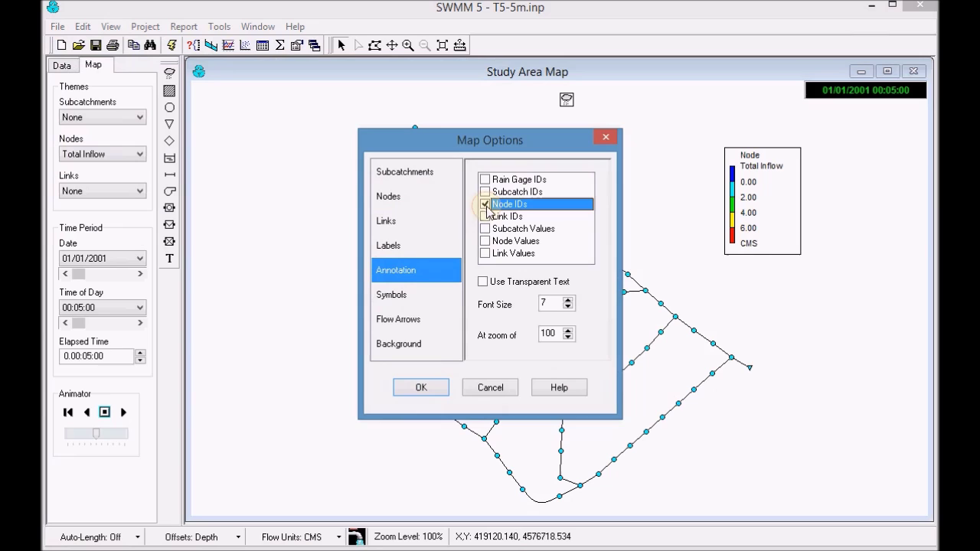
pyautogui.click(482, 283)
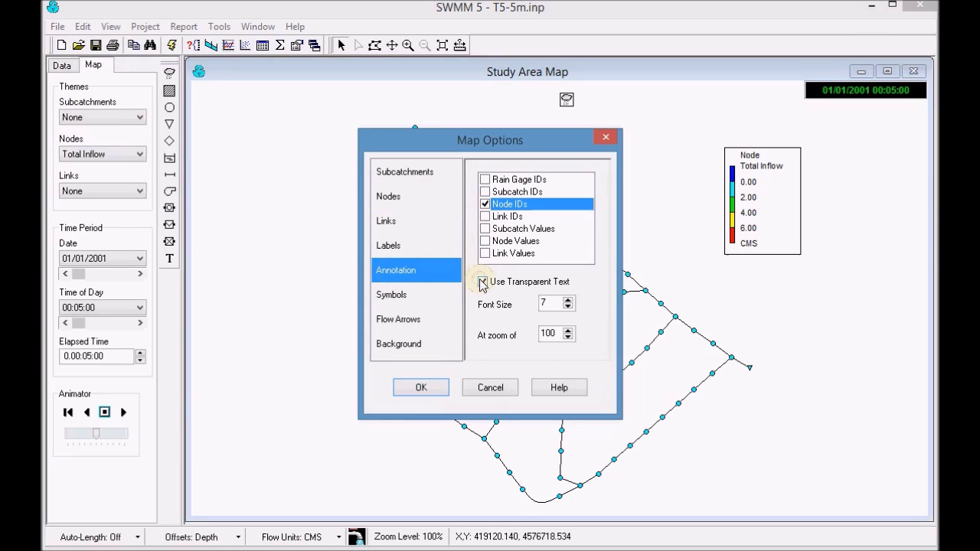
pyautogui.click(421, 387)
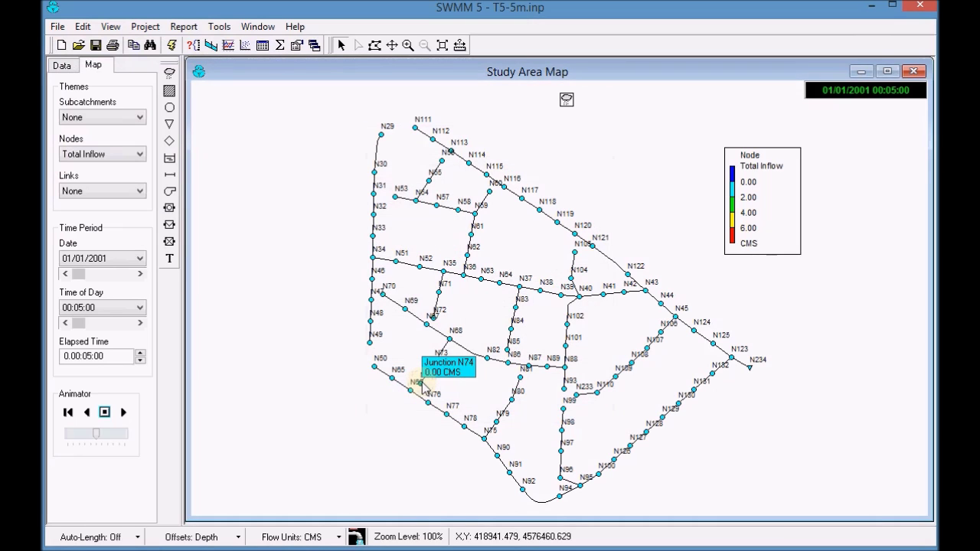
# - Step the map time from 00:10:00 to 01:00:00, then return it to 00:30:00
pyautogui.click(140, 323)
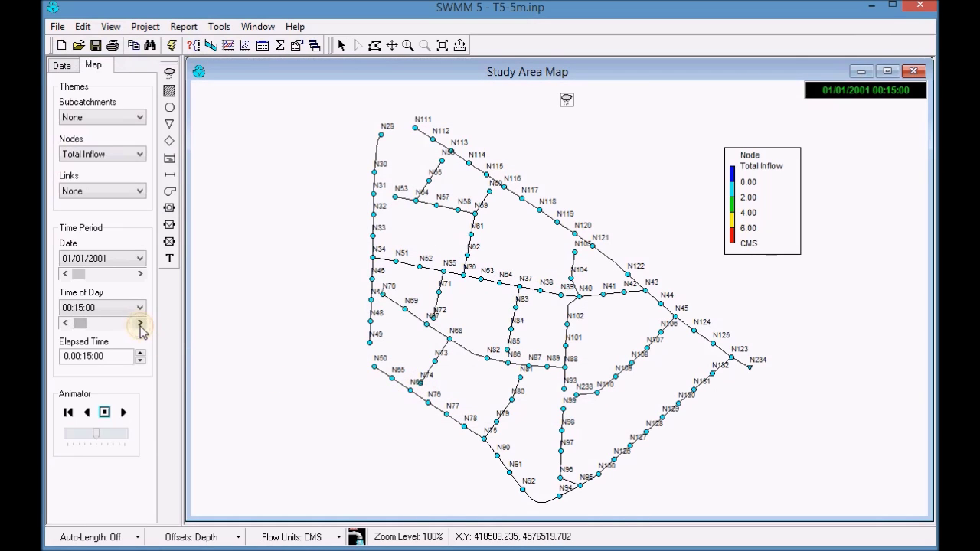
pyautogui.click(140, 323)
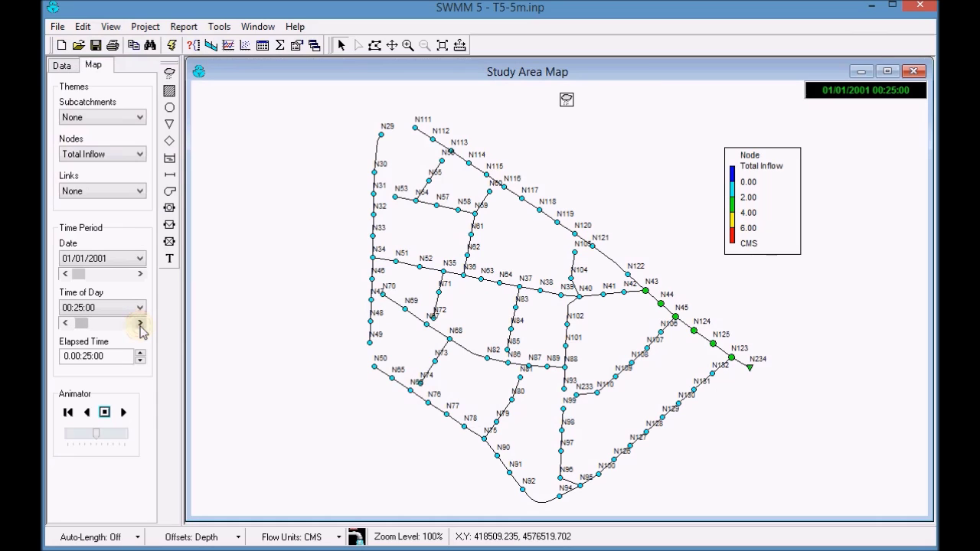
pyautogui.click(140, 323)
pyautogui.click(140, 323)
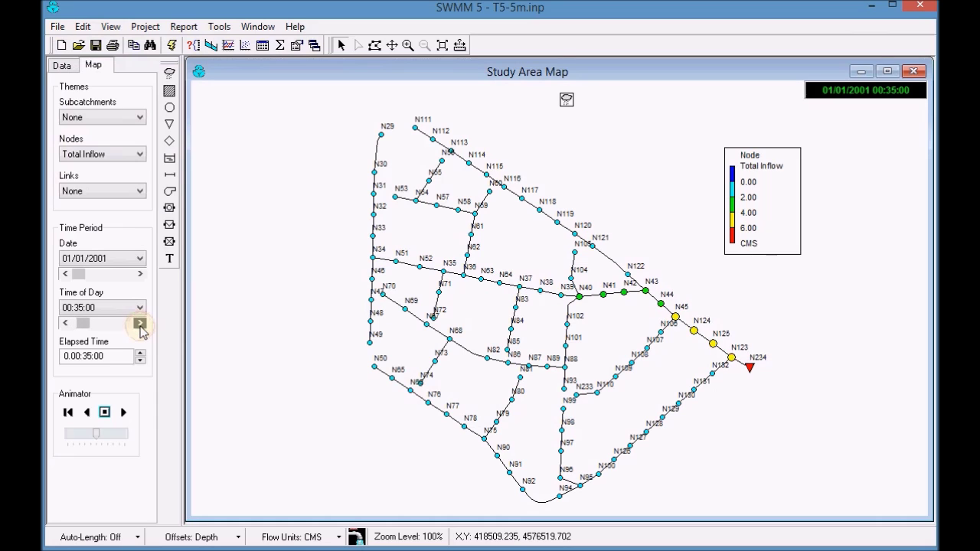
pyautogui.click(140, 323)
pyautogui.click(140, 323)
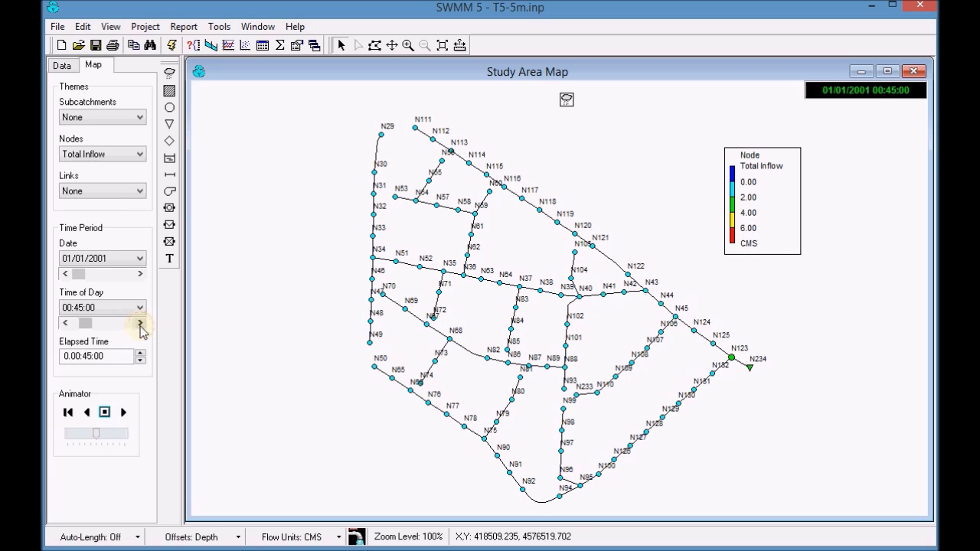
pyautogui.click(140, 323)
pyautogui.click(140, 323)
pyautogui.click(140, 323)
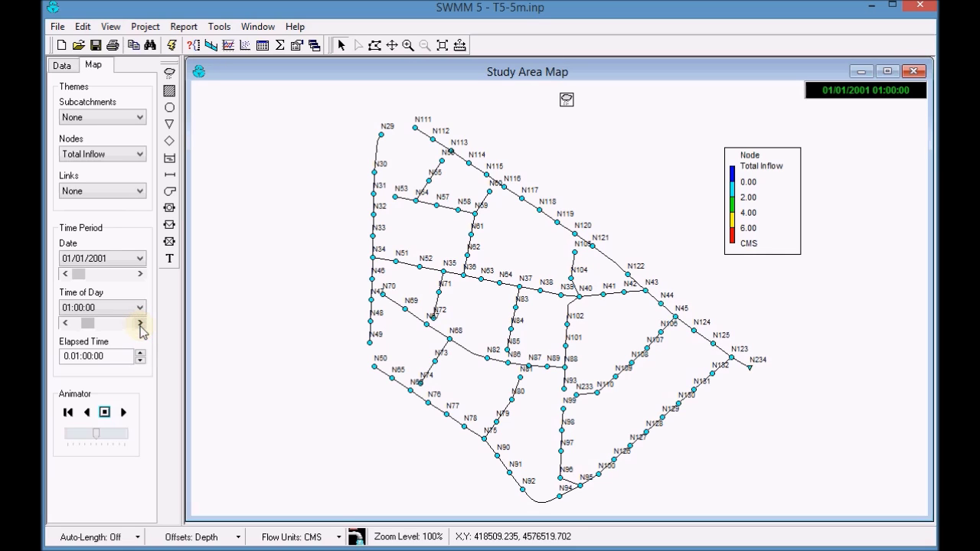
pyautogui.moveTo(88, 327); pyautogui.dragTo(85, 325)
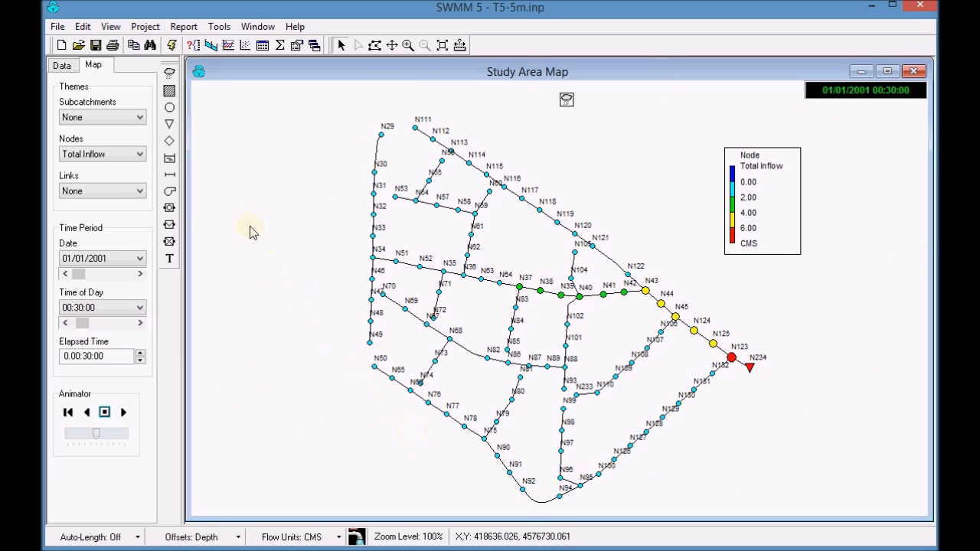
pyautogui.click(58, 26)
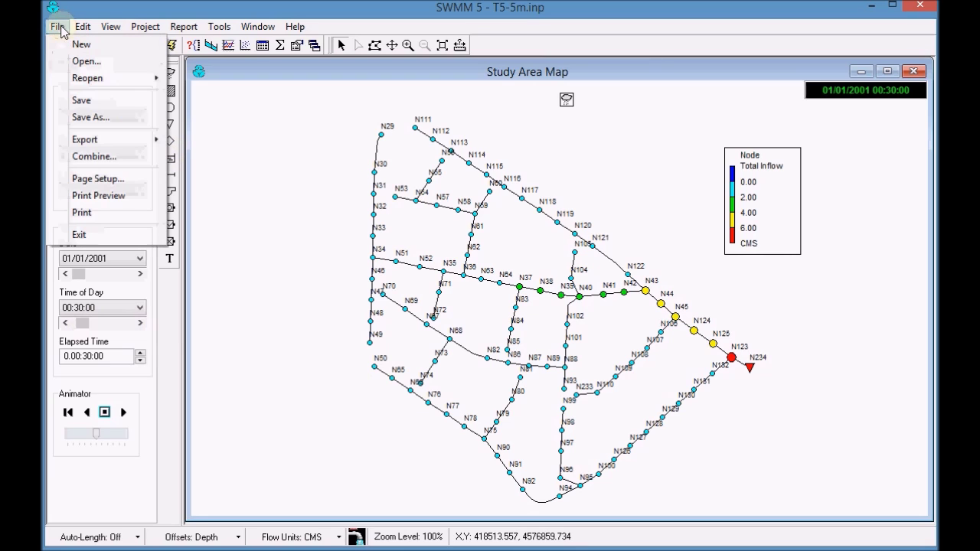
# - Print the map to PDFCreator with title node_inflow, saving it as node_inflow.pdf
pyautogui.click(64, 214)
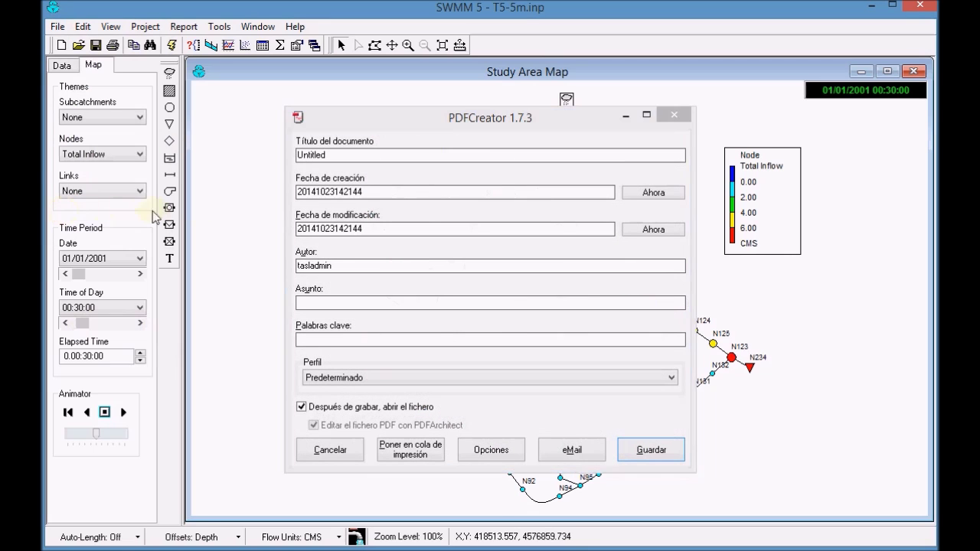
pyautogui.doubleClick(387, 153)
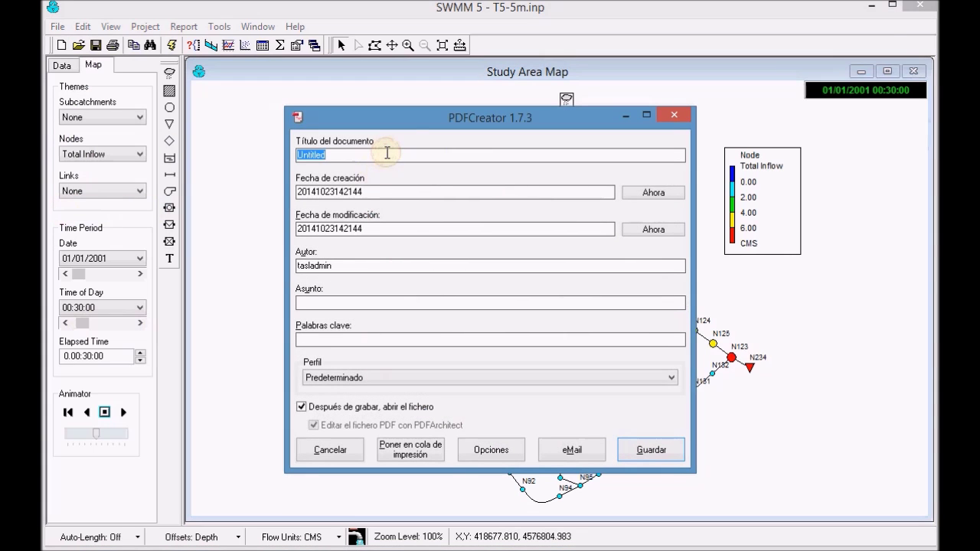
pyautogui.write('node_inflow')
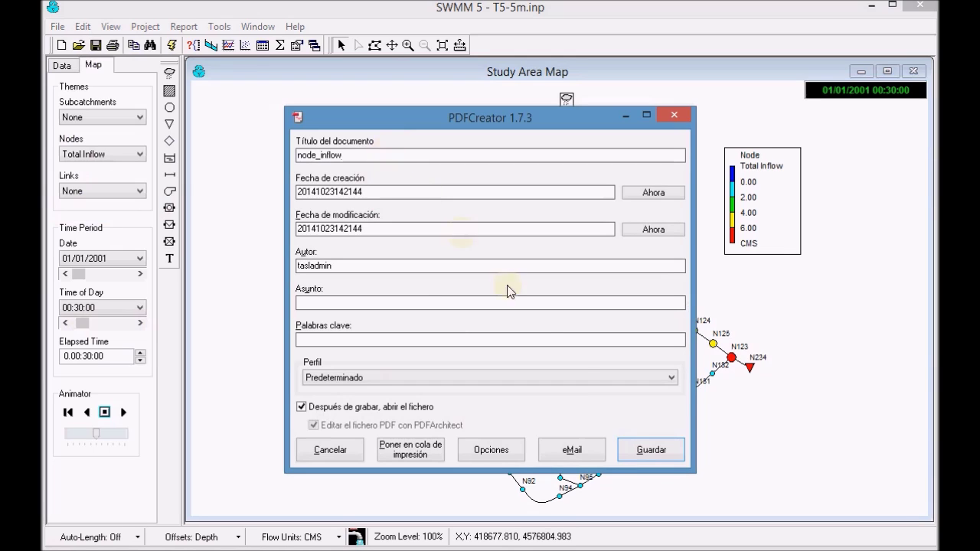
pyautogui.click(649, 450)
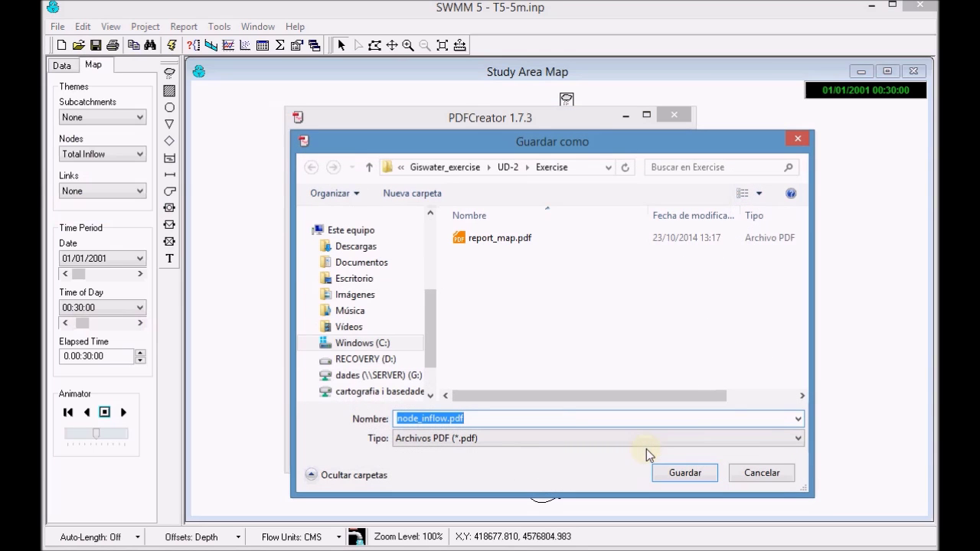
pyautogui.click(685, 472)
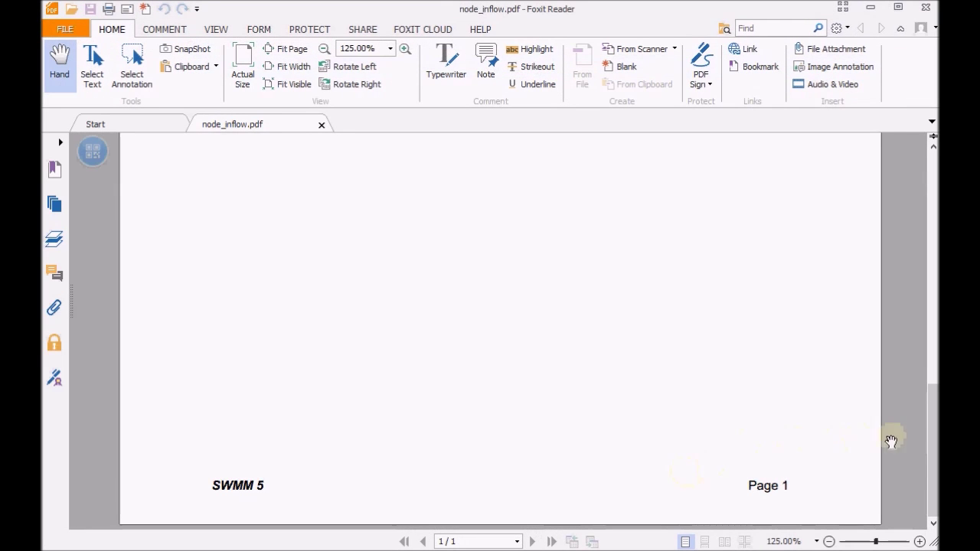
# - Snapshot the node_inflow.pdf map and legend to the clipboard, then return to Calc
pyautogui.moveTo(932, 446); pyautogui.dragTo(929, 234)
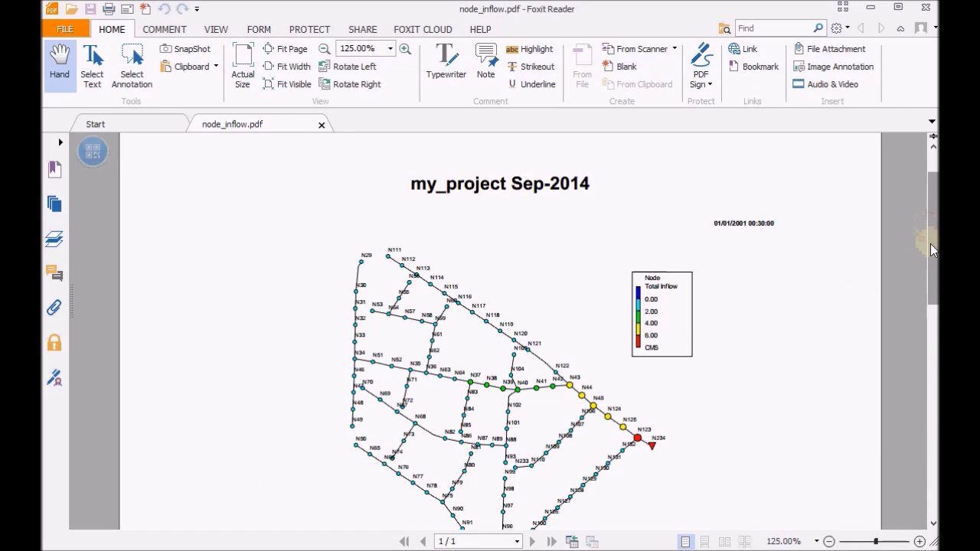
pyautogui.click(932, 523)
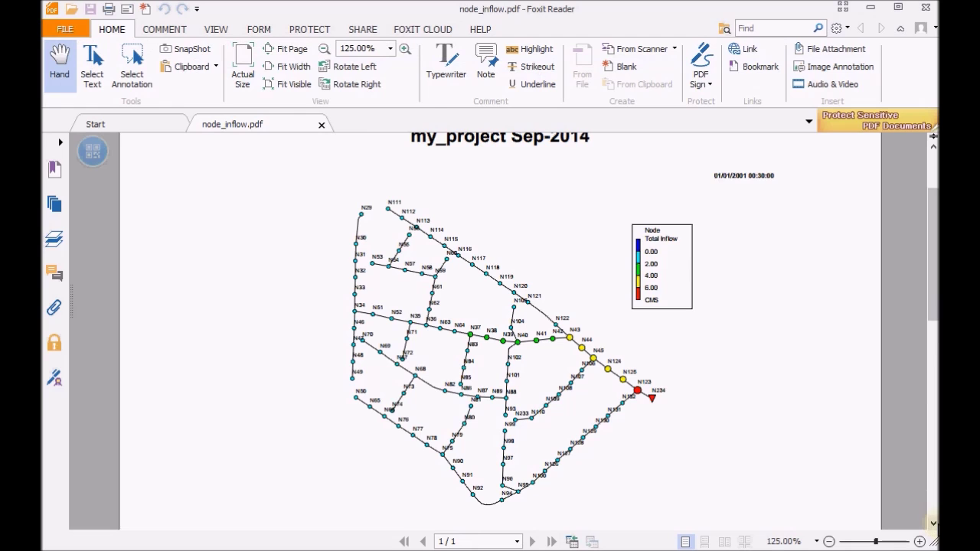
pyautogui.click(932, 524)
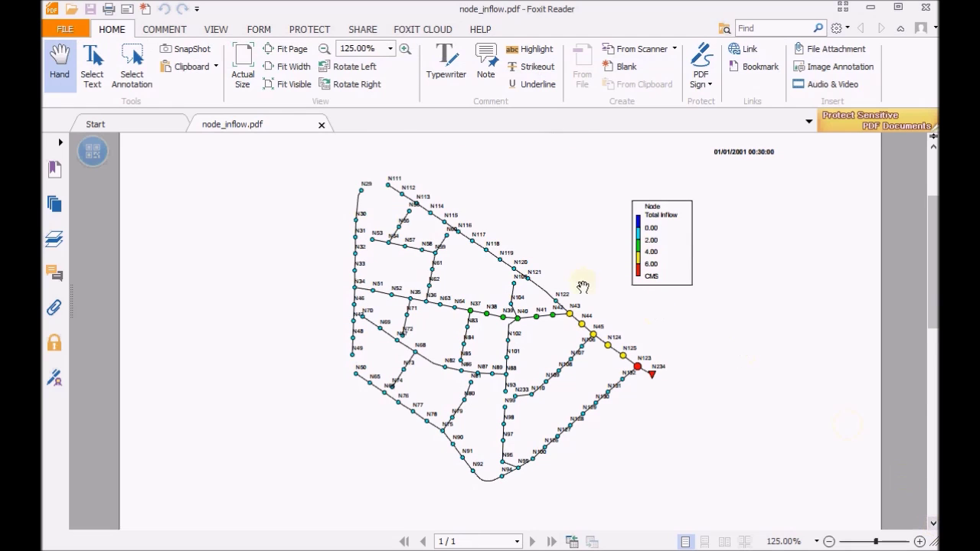
pyautogui.click(183, 52)
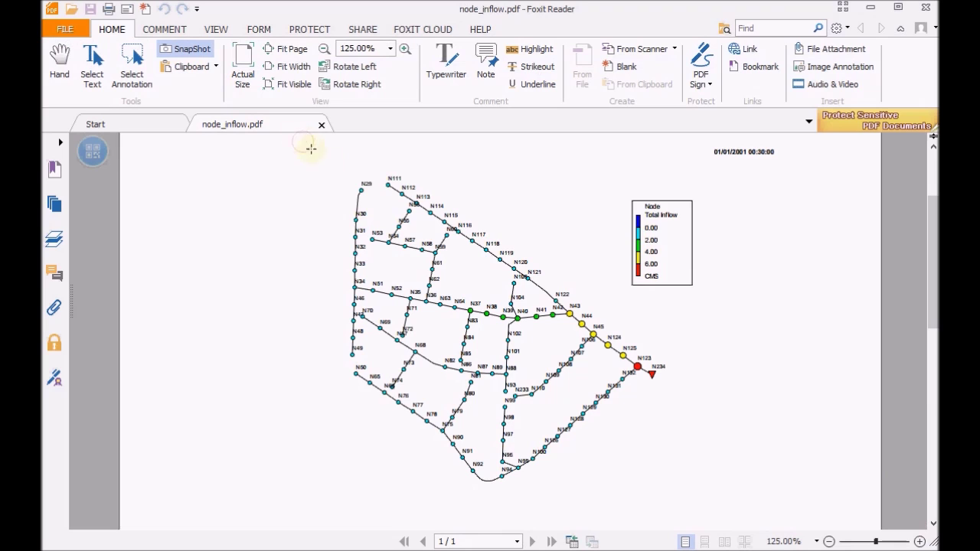
pyautogui.moveTo(303, 142); pyautogui.dragTo(538, 274)
pyautogui.moveTo(637, 384); pyautogui.dragTo(791, 494)
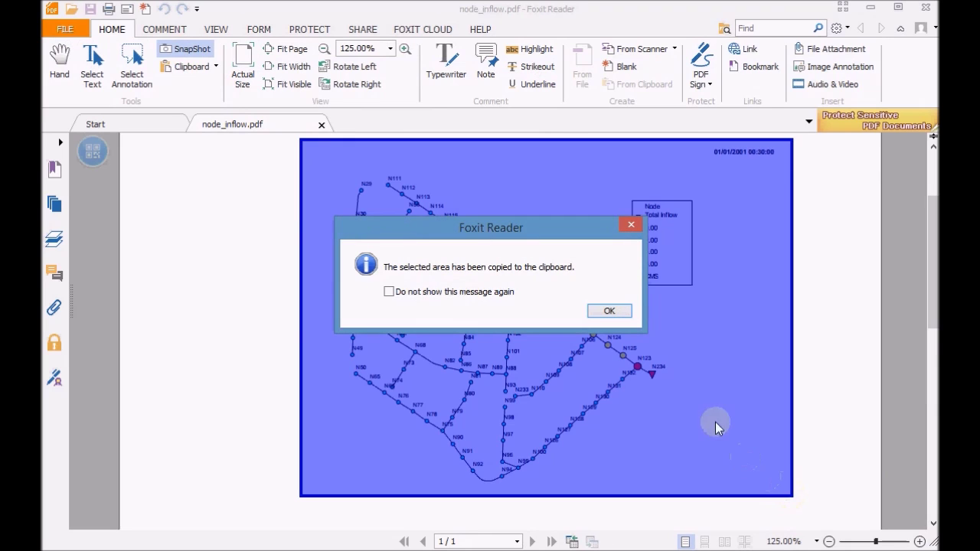
pyautogui.click(609, 312)
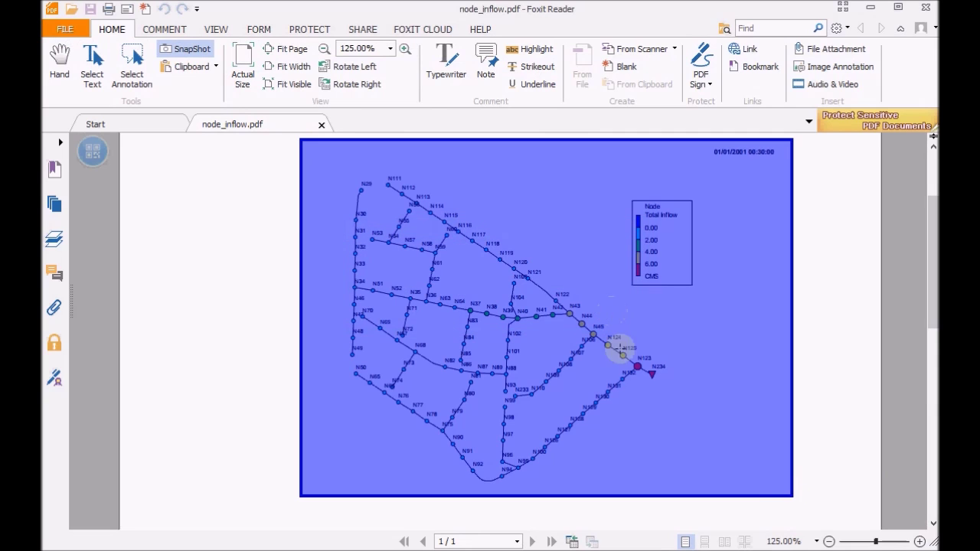
pyautogui.click(679, 495)
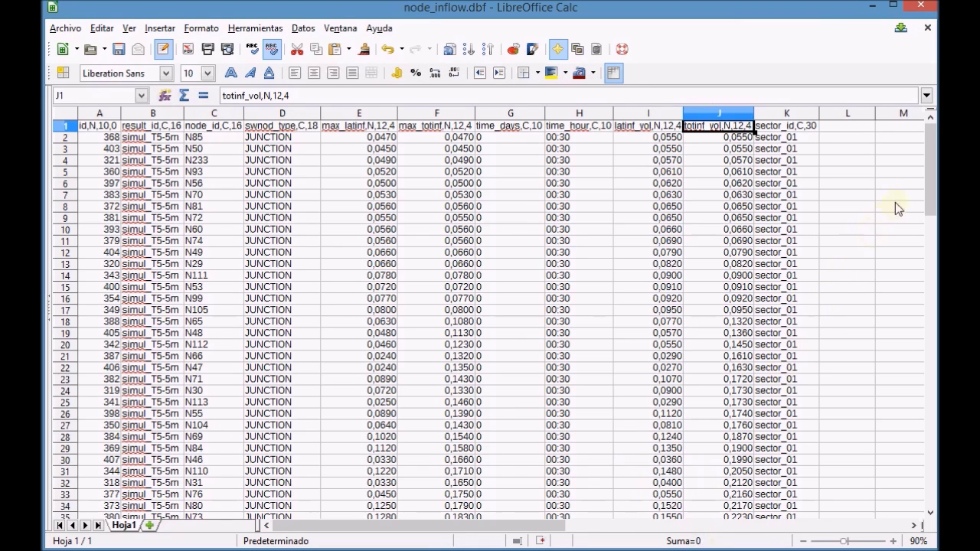
pyautogui.moveTo(932, 169); pyautogui.dragTo(899, 456)
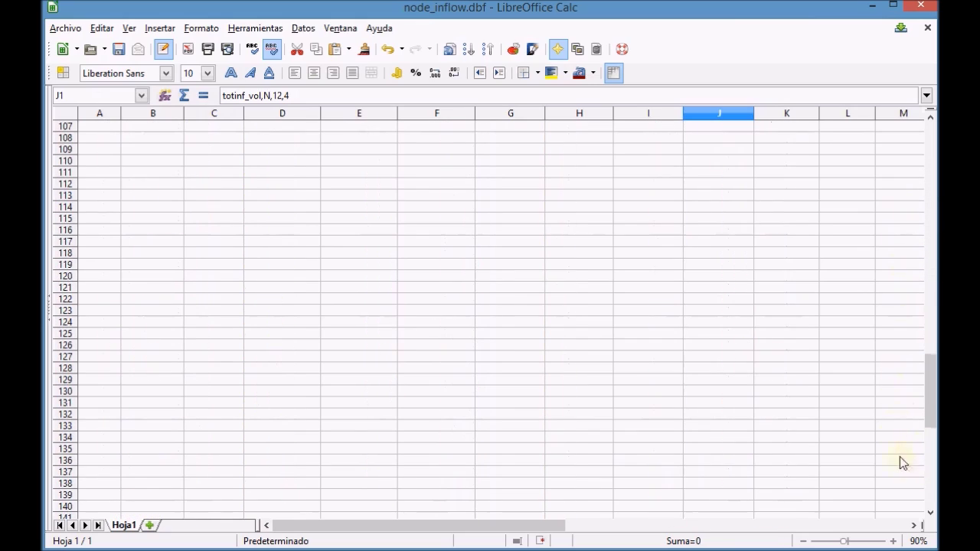